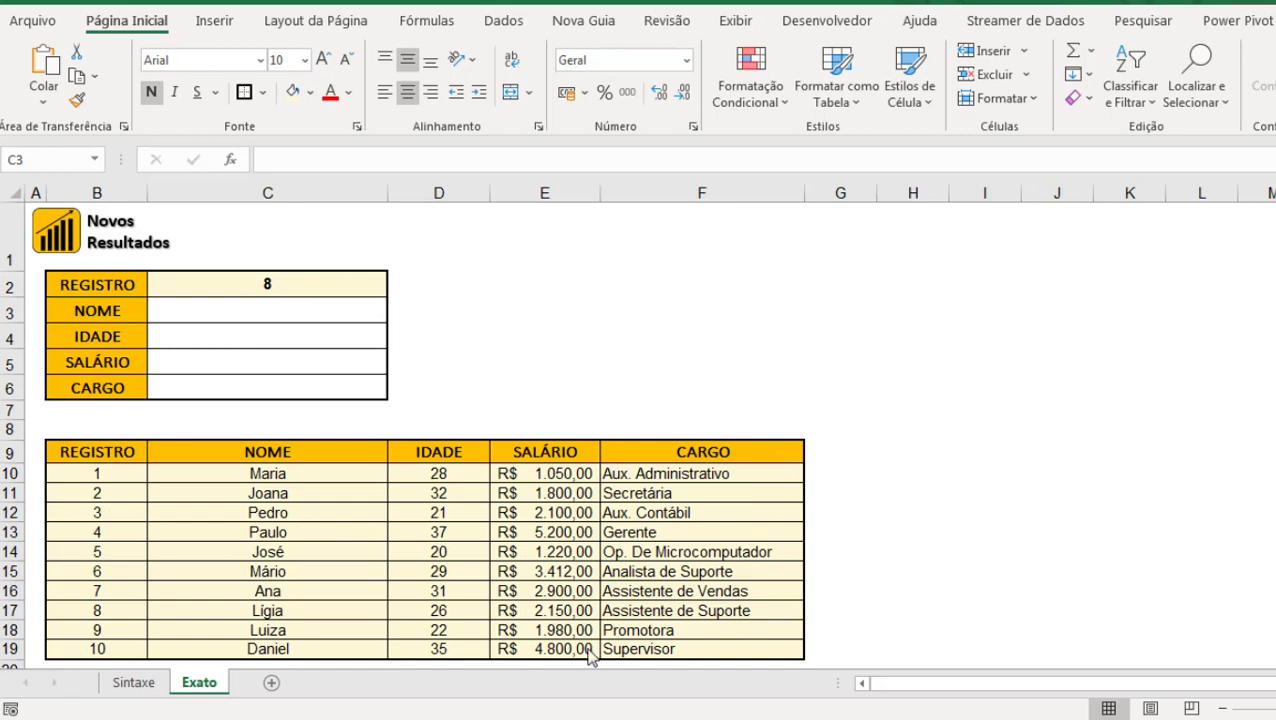
- Set the REGISTRO lookup value in cell C2 to 2
{"action": "left_click", "coordinate": [350, 318]}
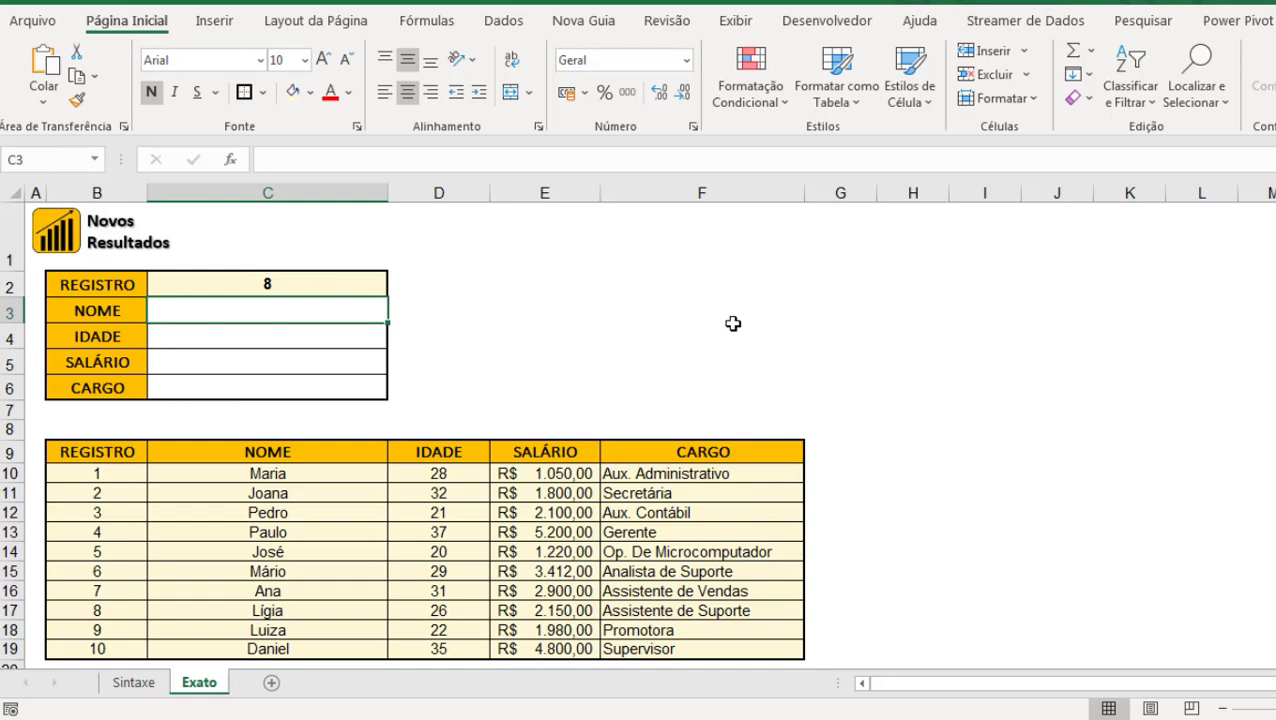
{"action": "left_click", "coordinate": [291, 287]}
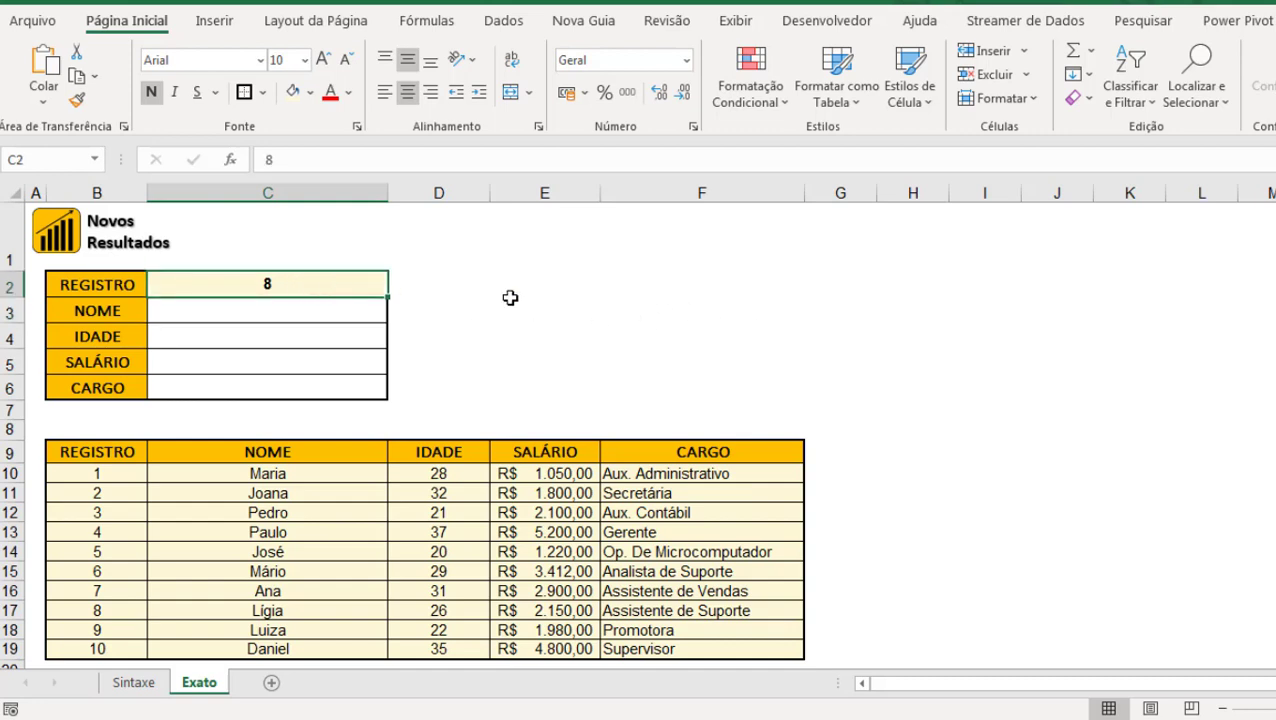
{"action": "left_click", "coordinate": [358, 316]}
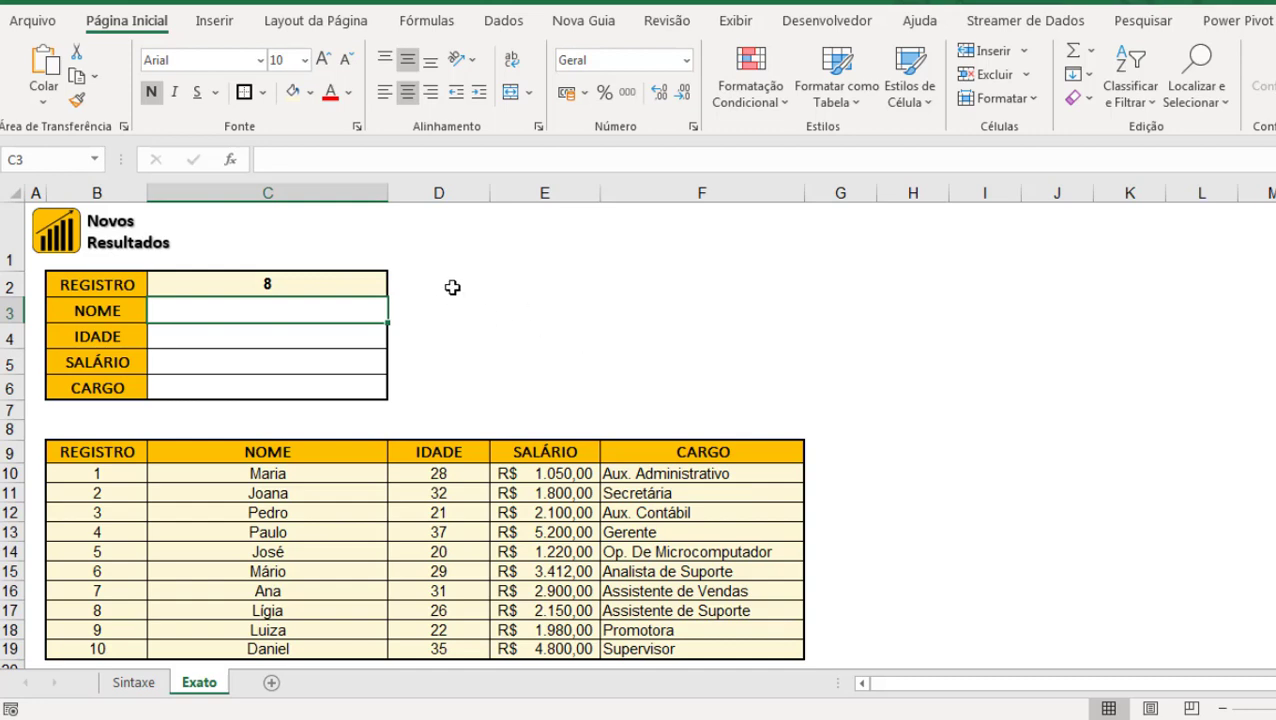
{"action": "left_click", "coordinate": [328, 281]}
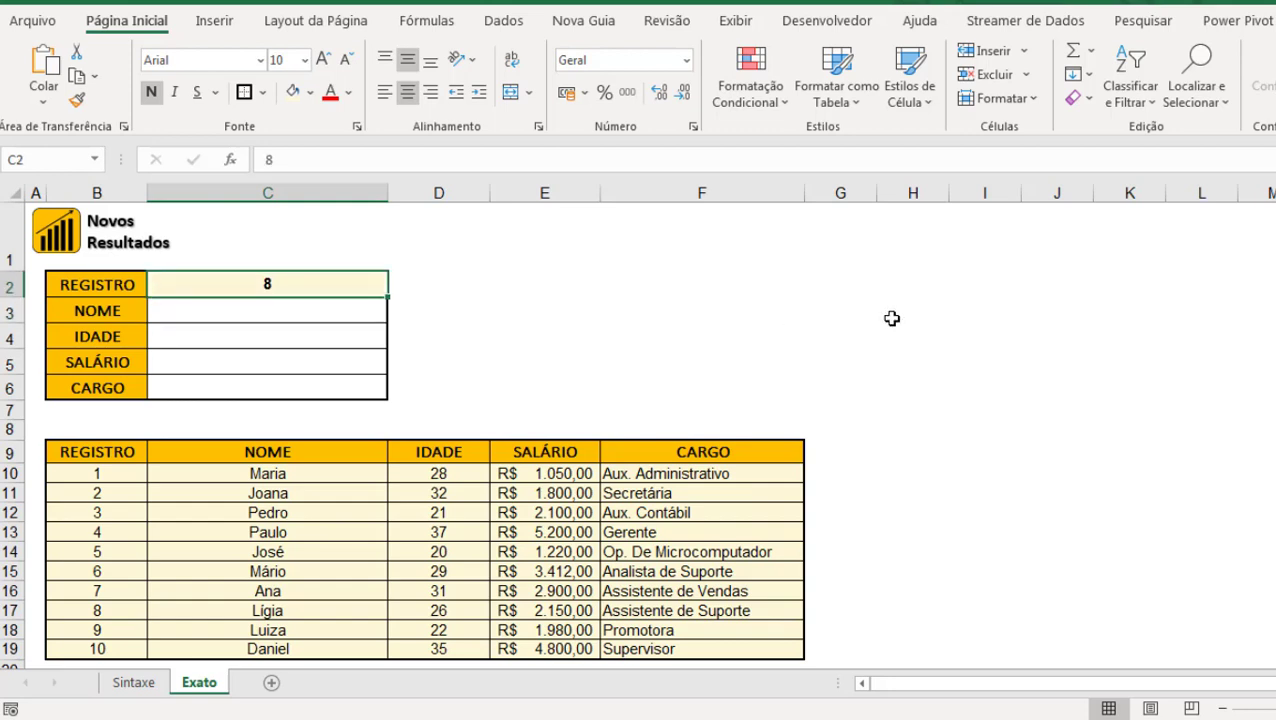
{"action": "type", "text": "2"}
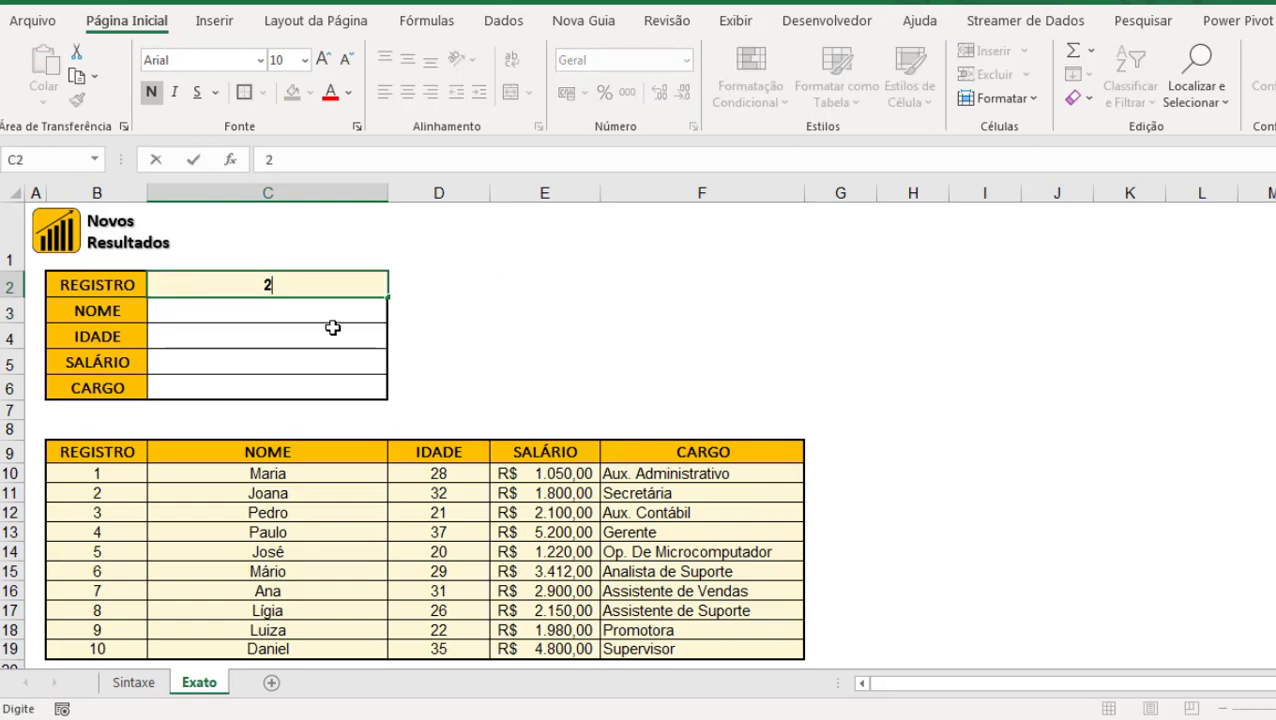
{"action": "key", "text": "Return"}
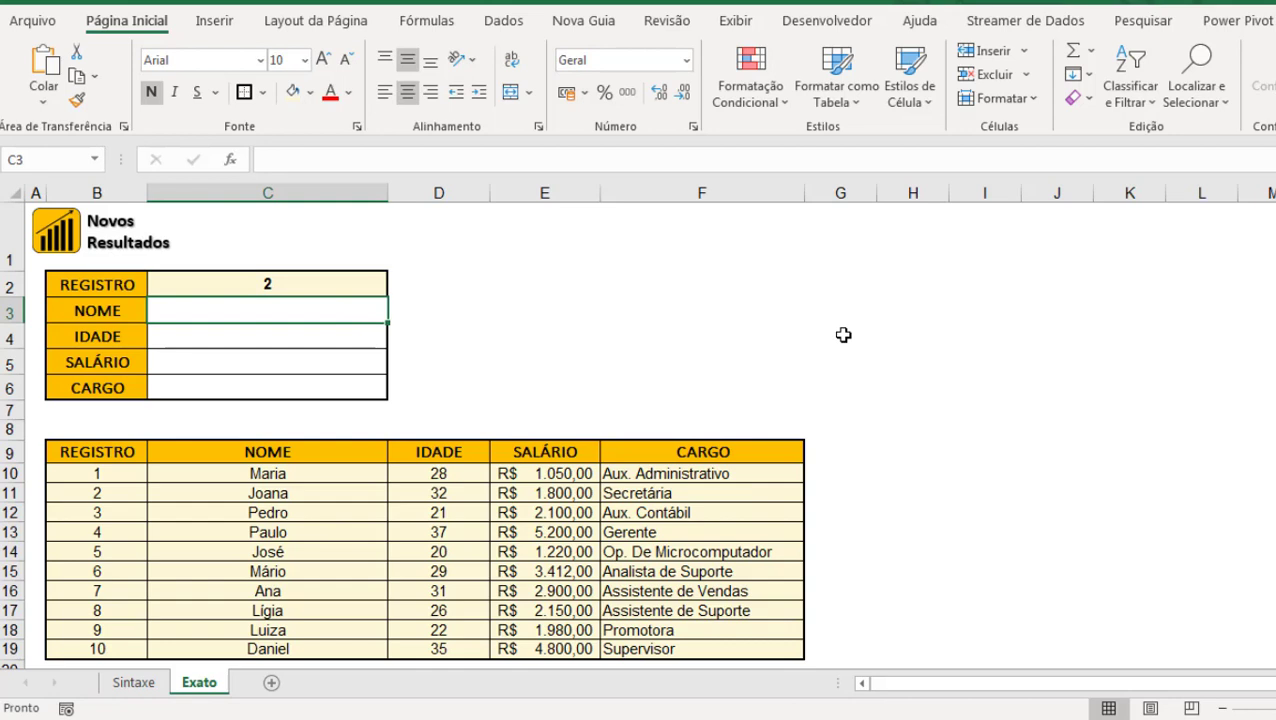
- Enter the formula =PROCV(C2;B9:F19;2;FALSO) in the NOME cell C3 for an exact-match name lookup
{"action": "type", "text": "="}
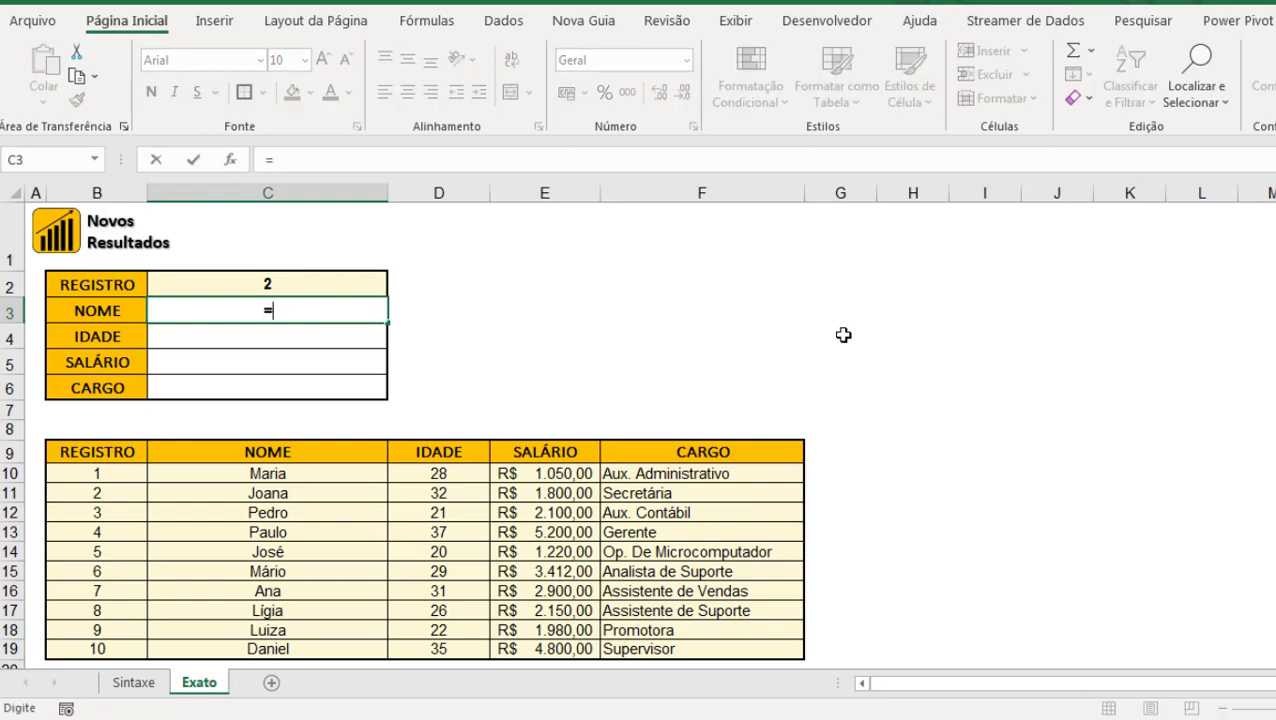
{"action": "type", "text": "pro"}
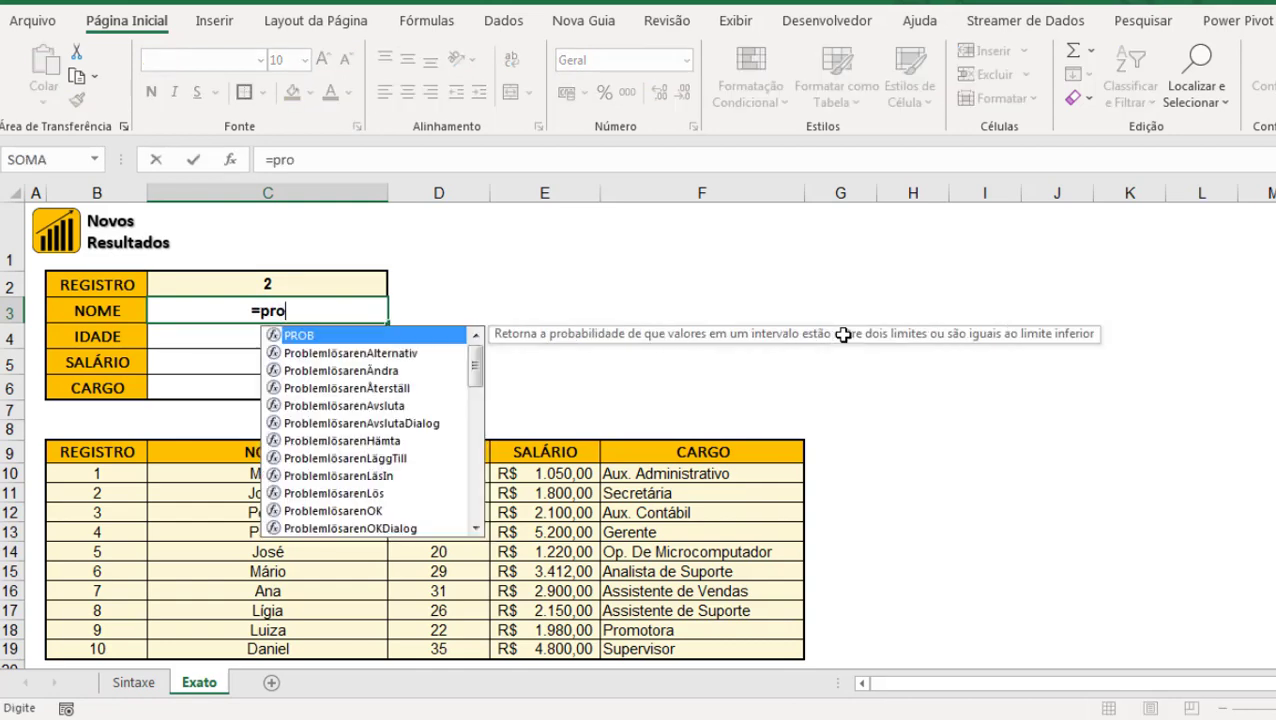
{"action": "type", "text": "cv("}
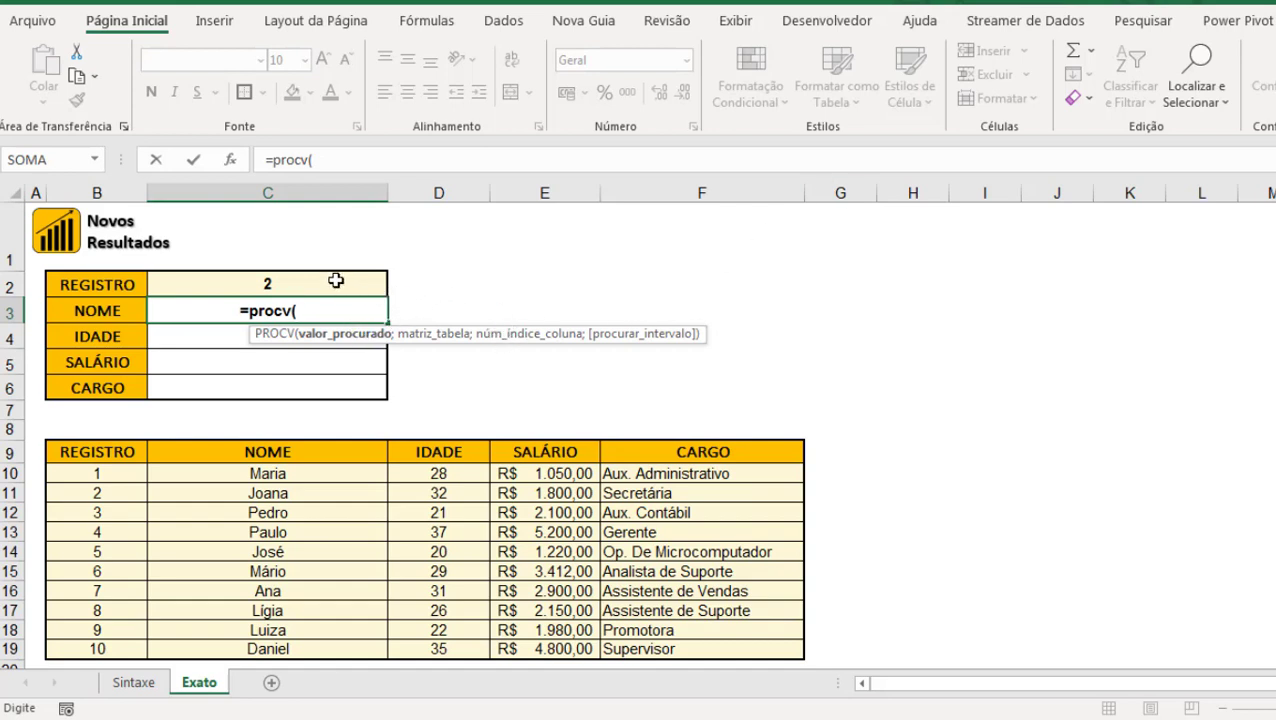
{"action": "left_click", "coordinate": [336, 281]}
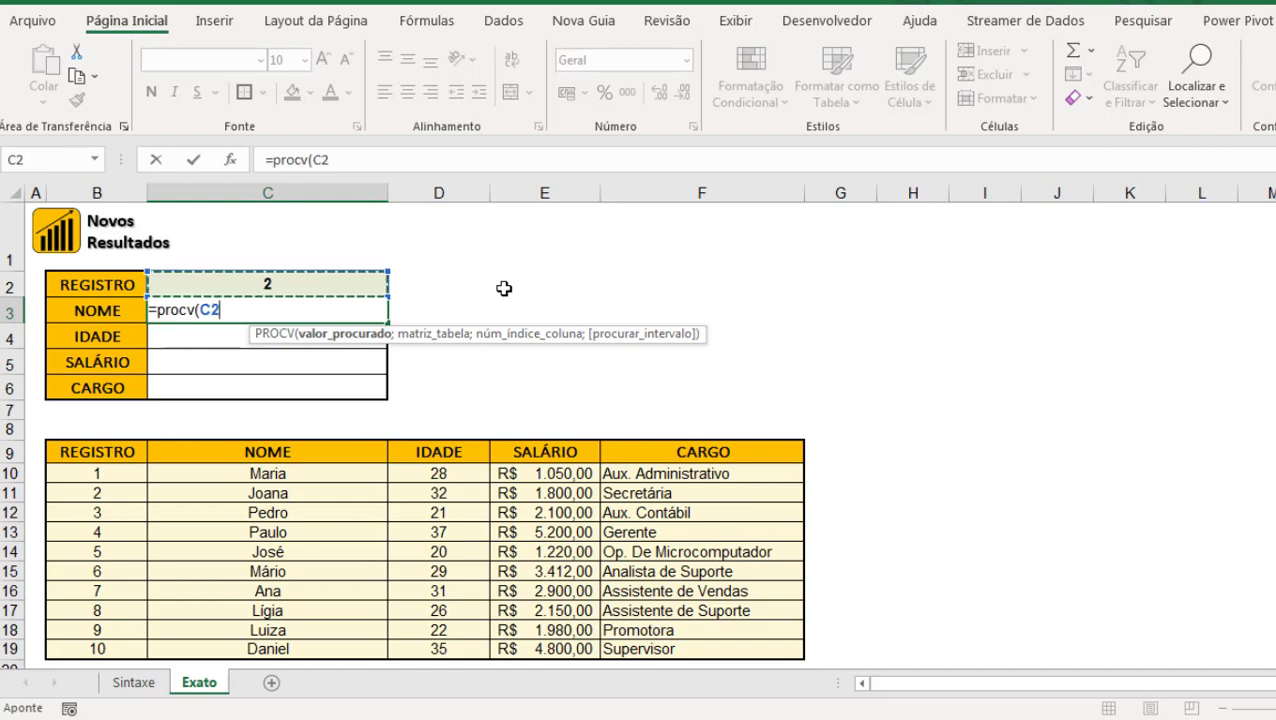
{"action": "type", "text": ";"}
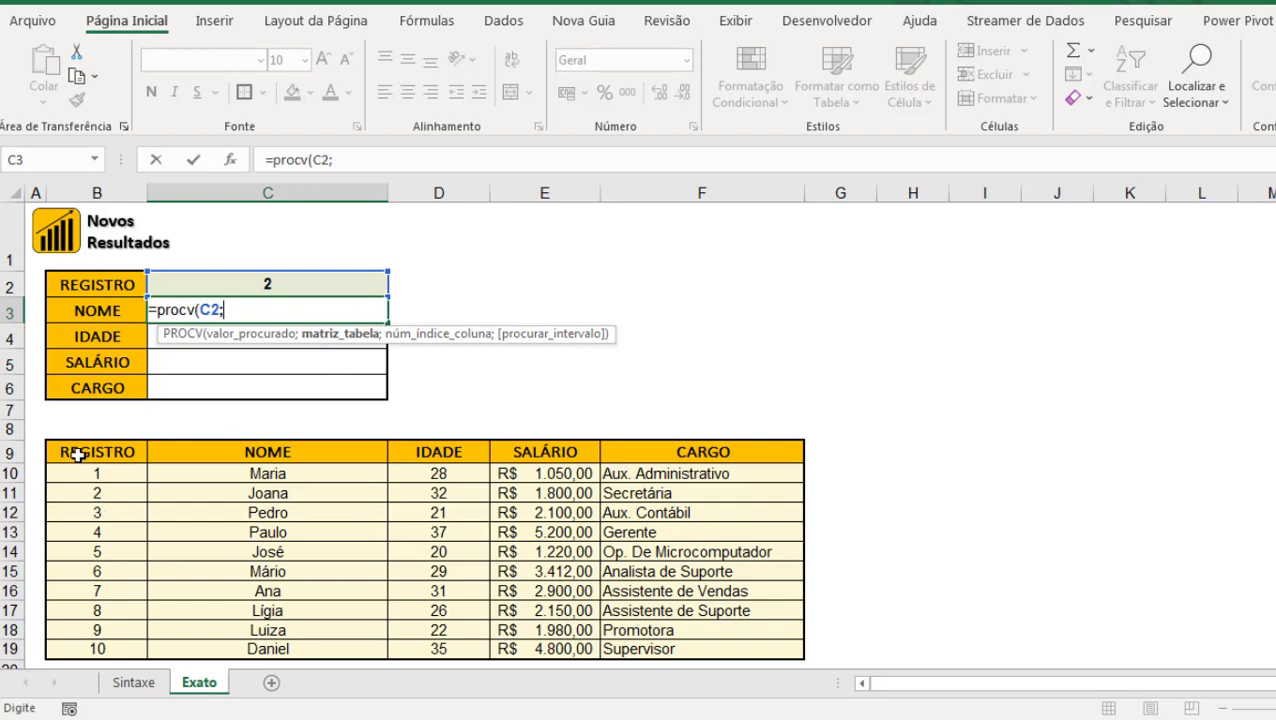
{"action": "left_click_drag", "start_coordinate": [78, 451], "coordinate": [728, 651]}
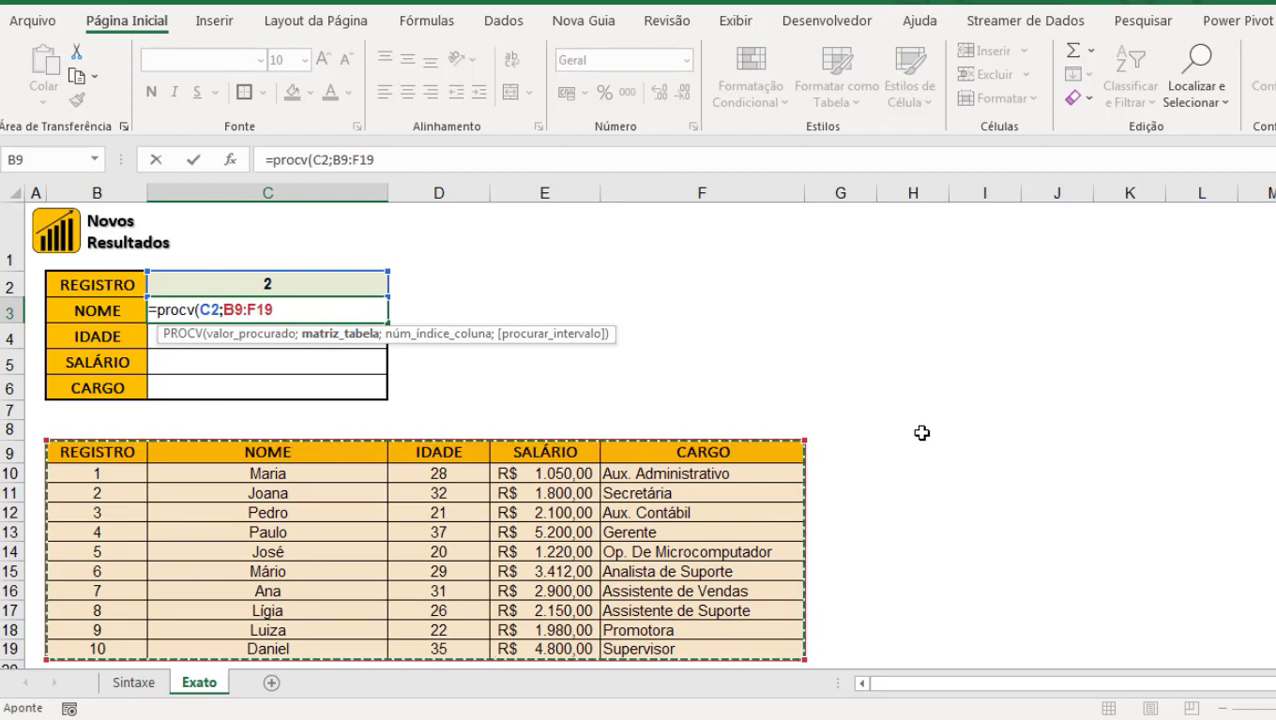
{"action": "type", "text": ";"}
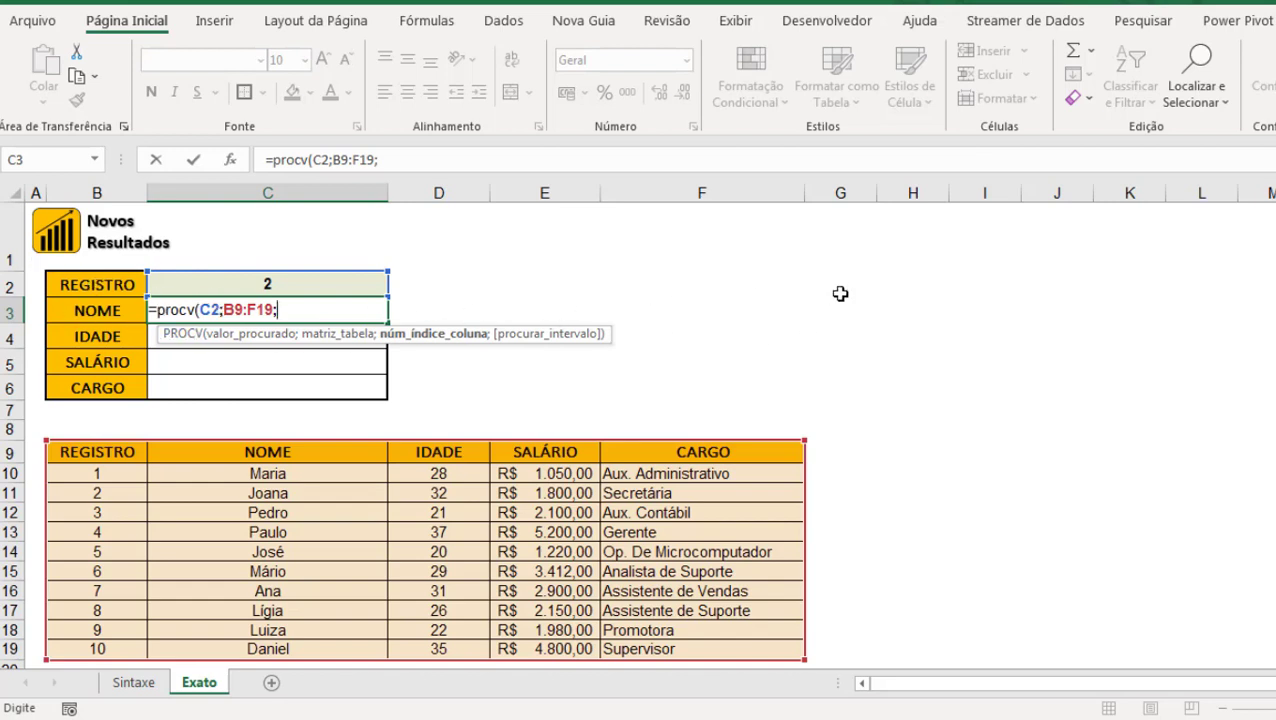
{"action": "type", "text": "2;"}
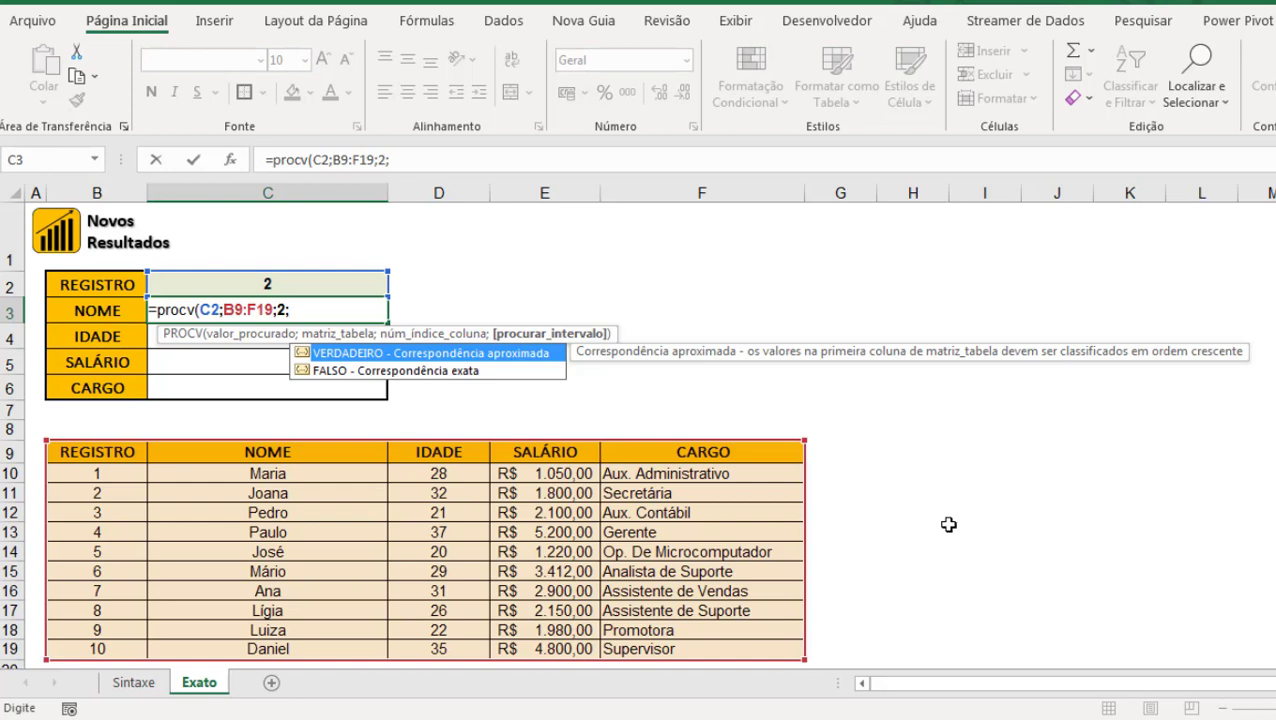
{"action": "type", "text": "falso)"}
{"action": "key", "text": "Return"}
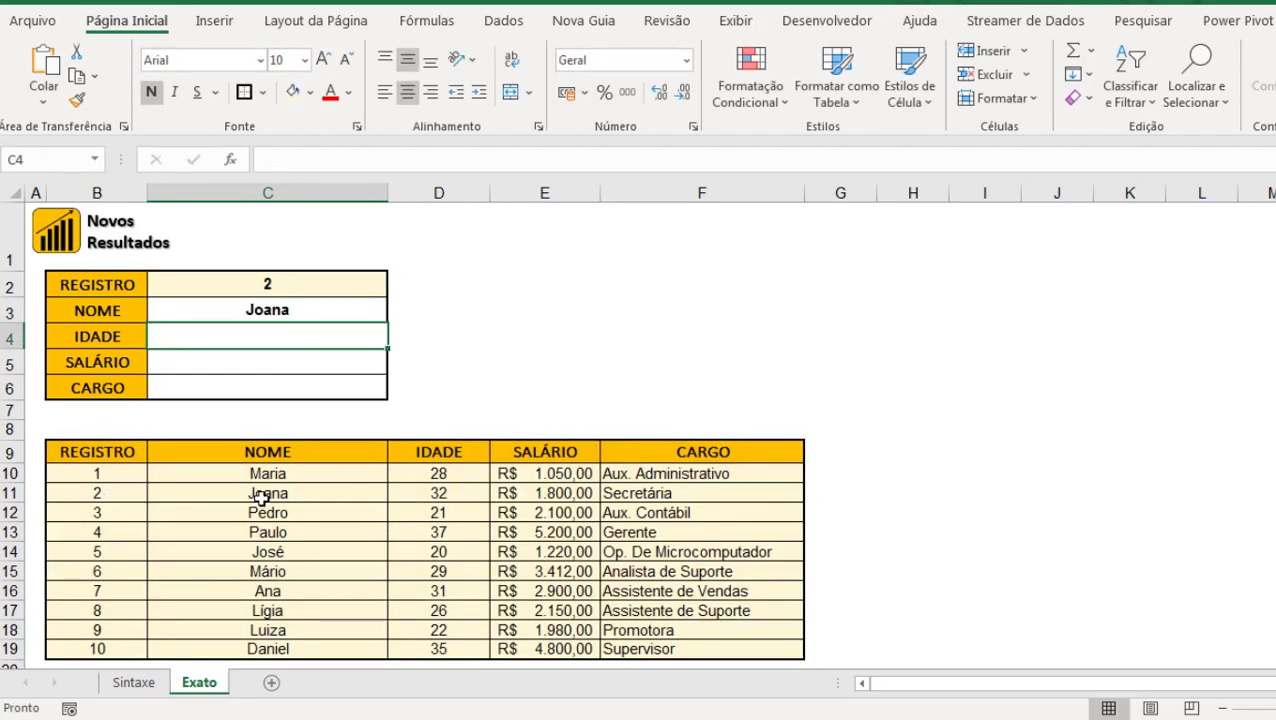
- Test the name lookup by entering 10 and then 1 as the REGISTRO value in C2
{"action": "left_click", "coordinate": [300, 284]}
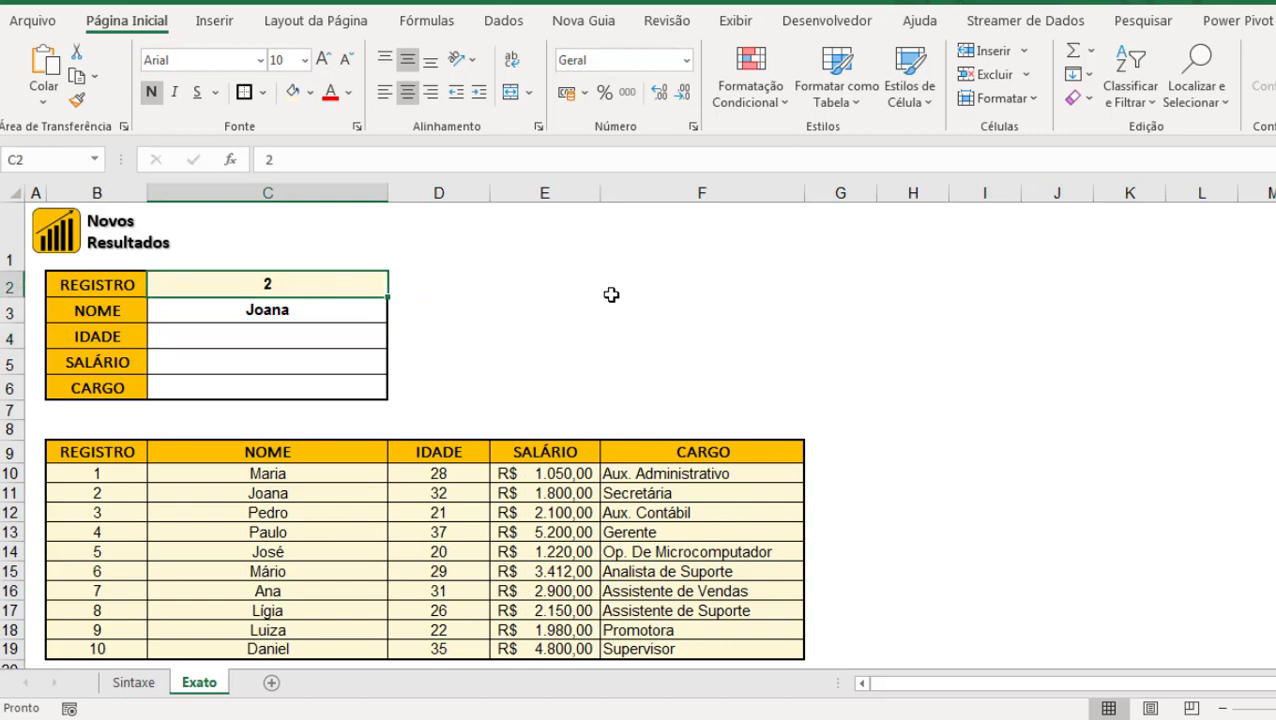
{"action": "type", "text": "10"}
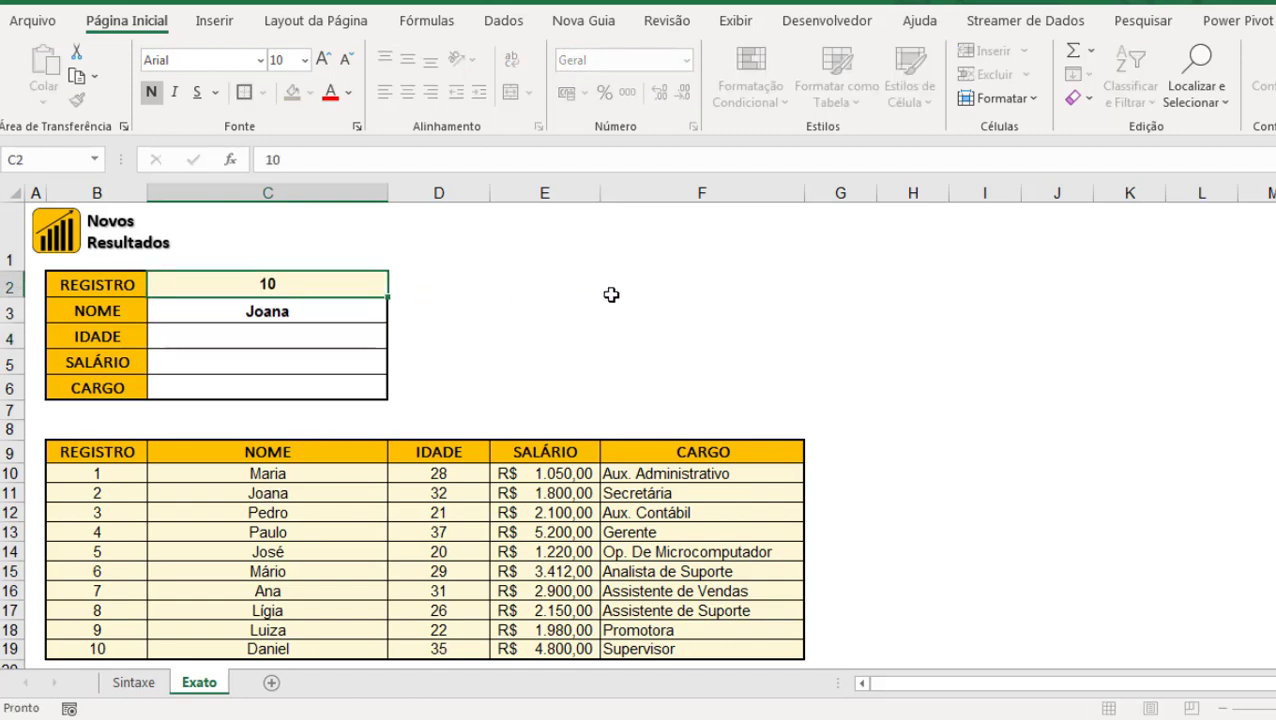
{"action": "key", "text": "Return"}
{"action": "key", "text": "Up"}
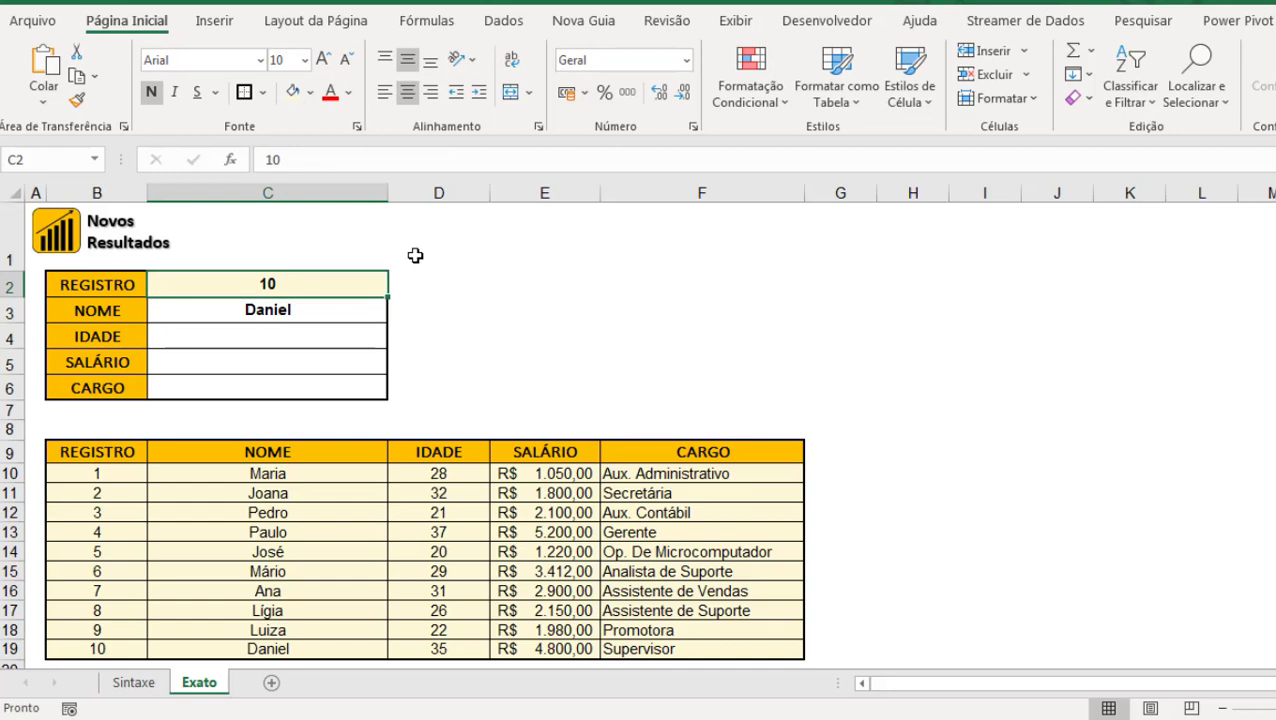
{"action": "type", "text": "1"}
{"action": "key", "text": "Return"}
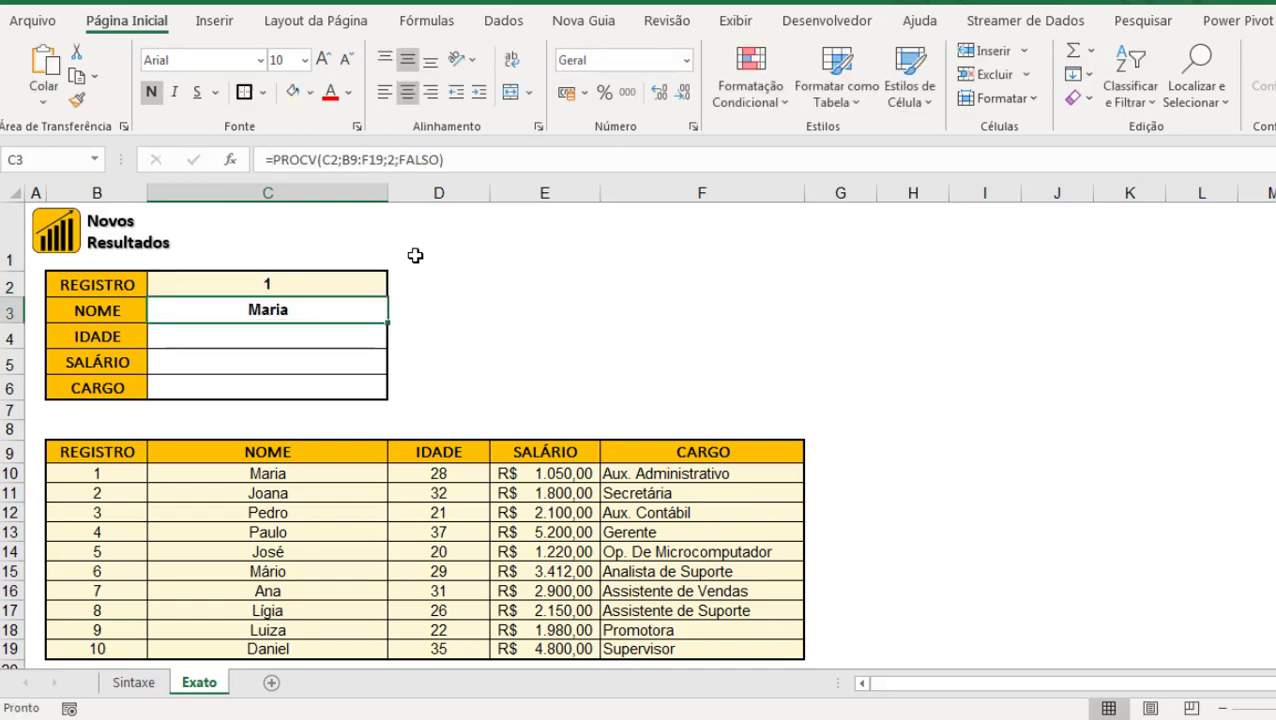
- Display the NOME formula as text in D3 with =FÓRMULATEXTO(C3) and widen column D to fit it
{"action": "left_click", "coordinate": [439, 312]}
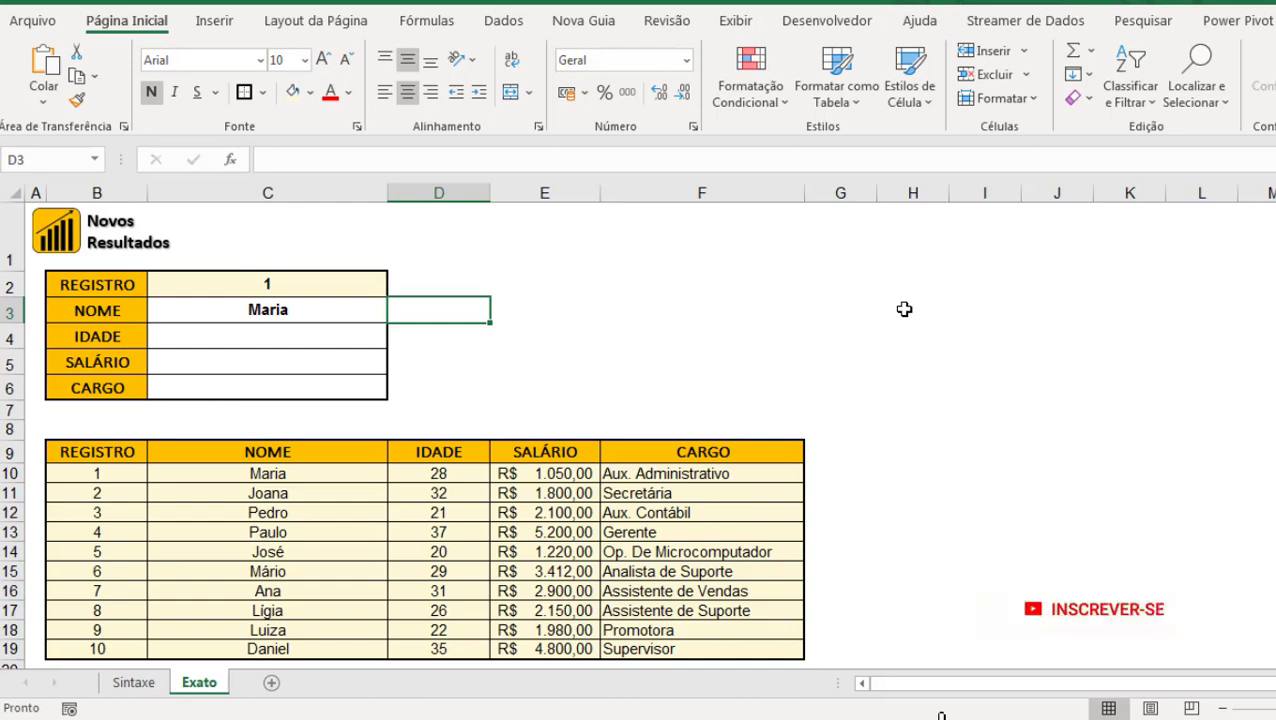
{"action": "type", "text": "="}
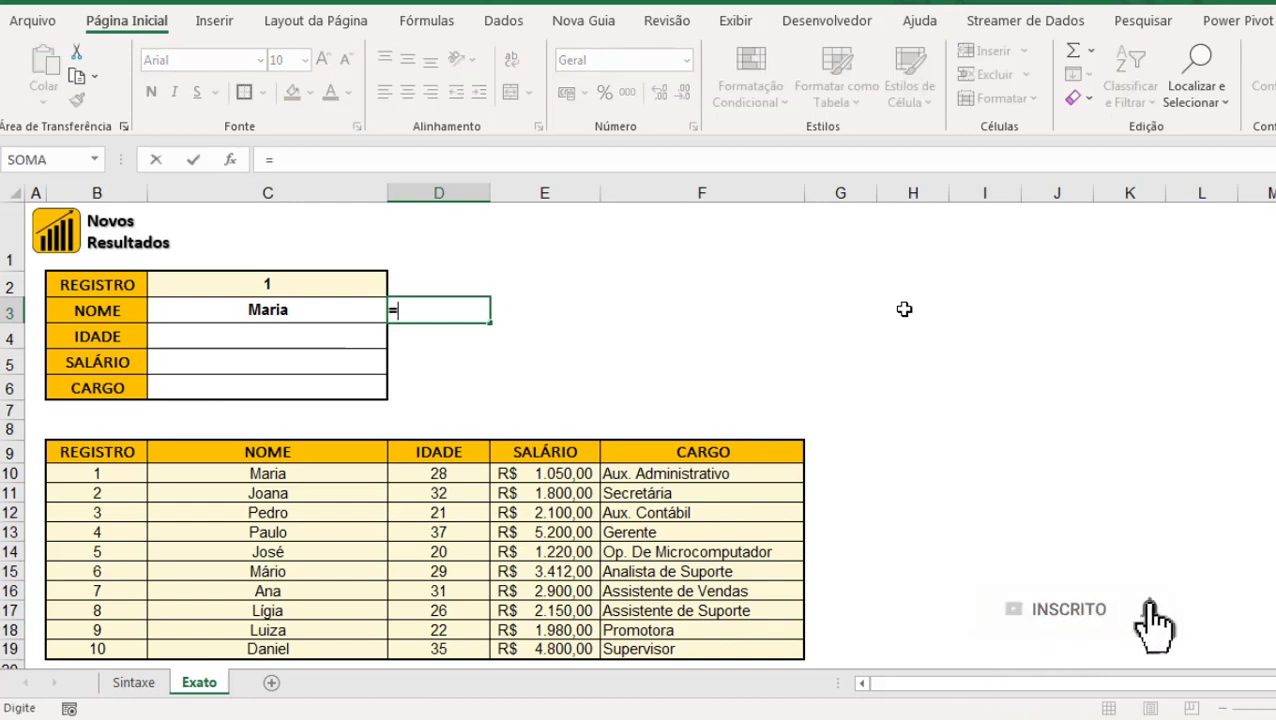
{"action": "type", "text": "fó"}
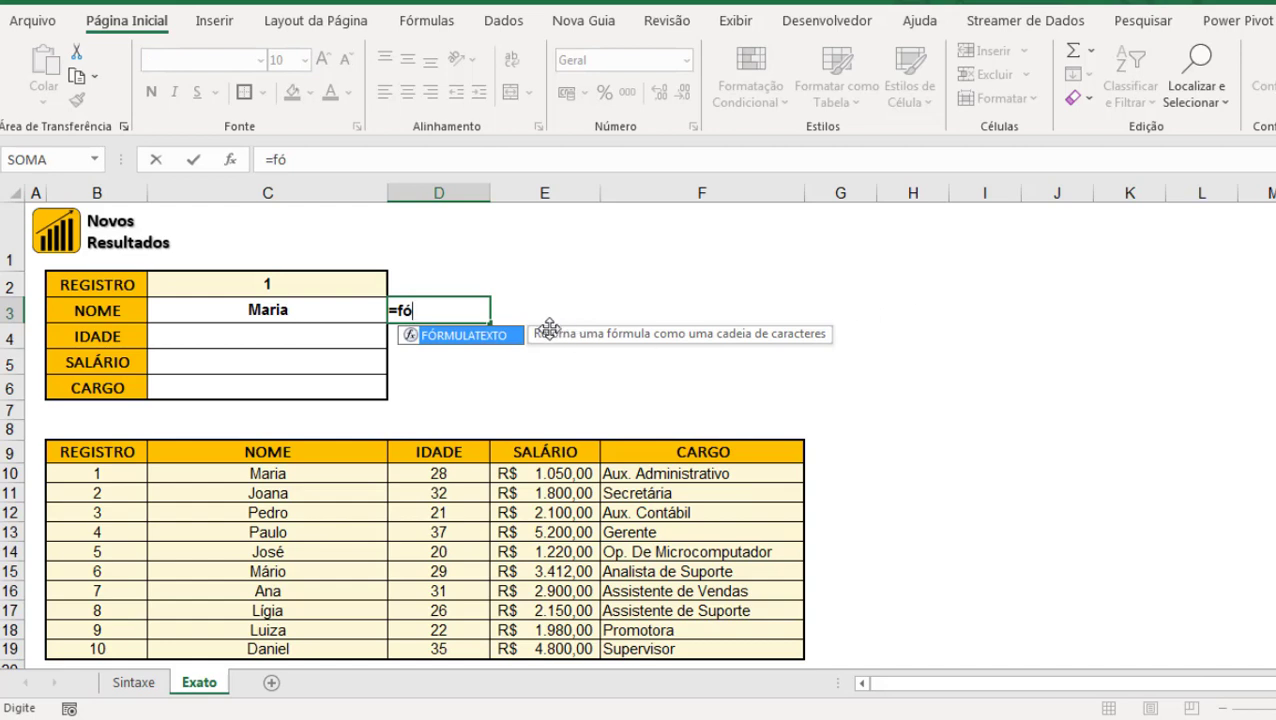
{"action": "double_click", "coordinate": [497, 340]}
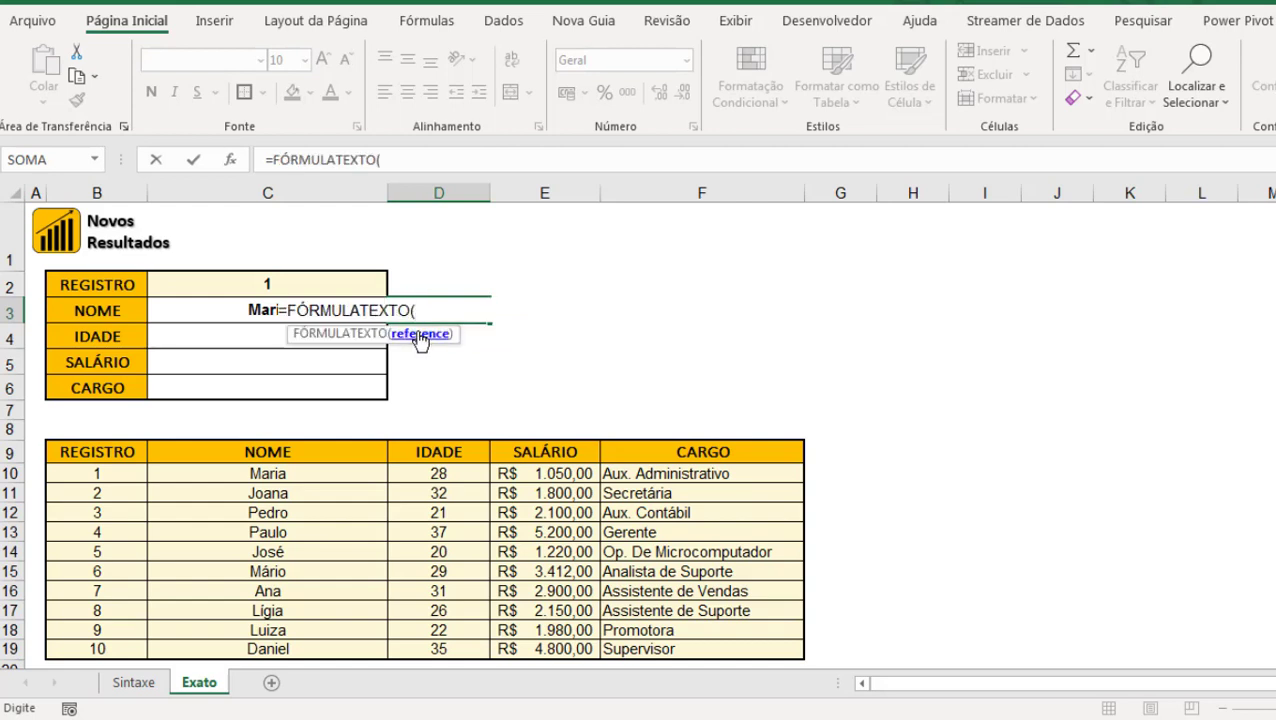
{"action": "left_click", "coordinate": [178, 308]}
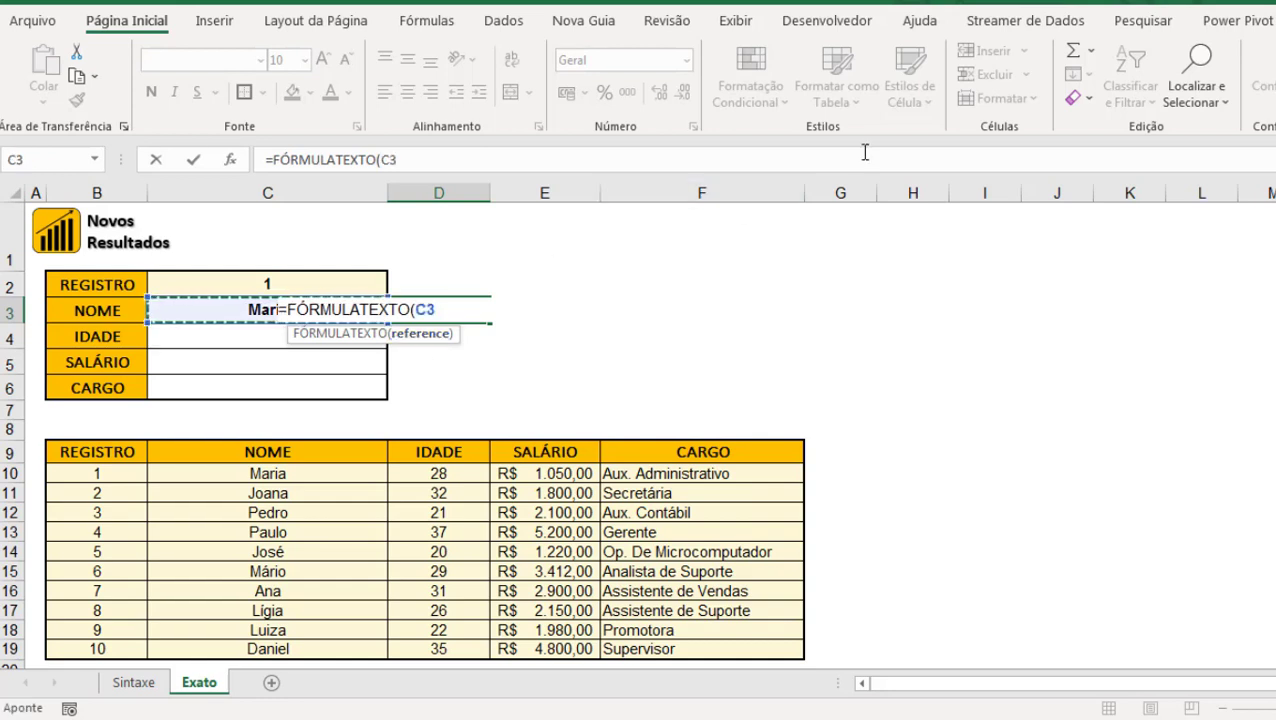
{"action": "type", "text": ")"}
{"action": "key", "text": "Return"}
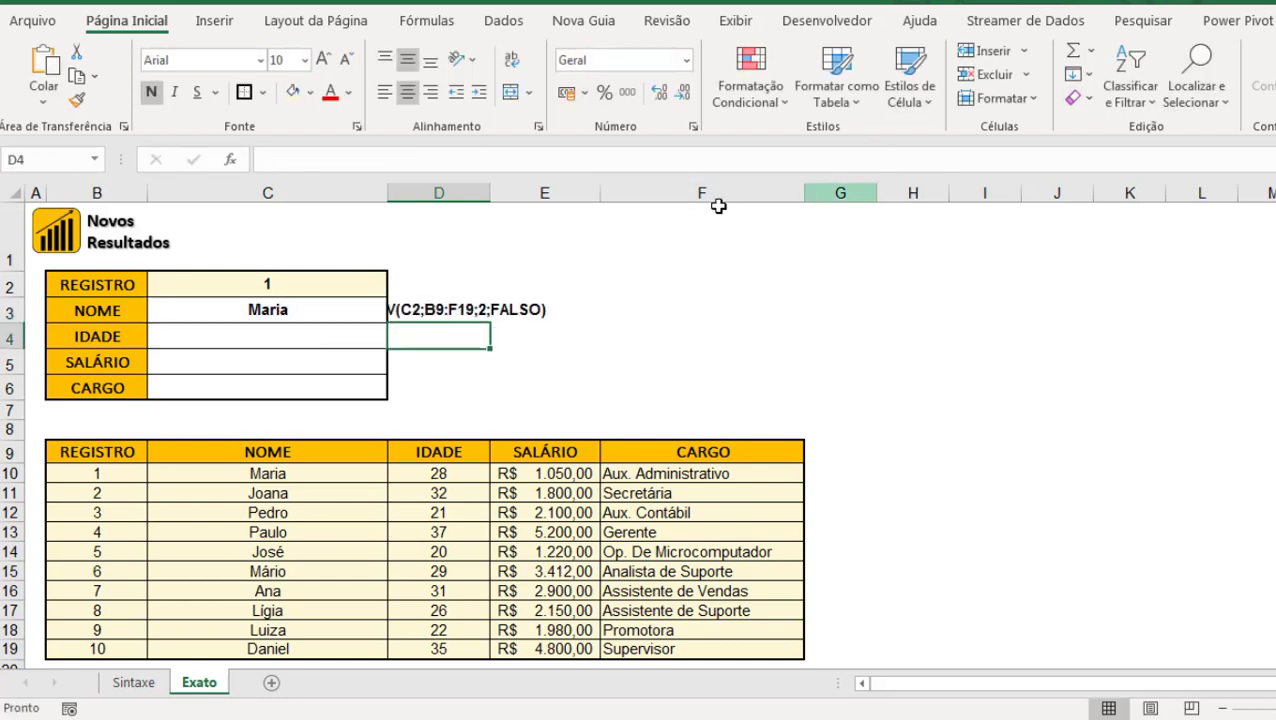
{"action": "left_click_drag", "start_coordinate": [490, 188], "coordinate": [607, 188]}
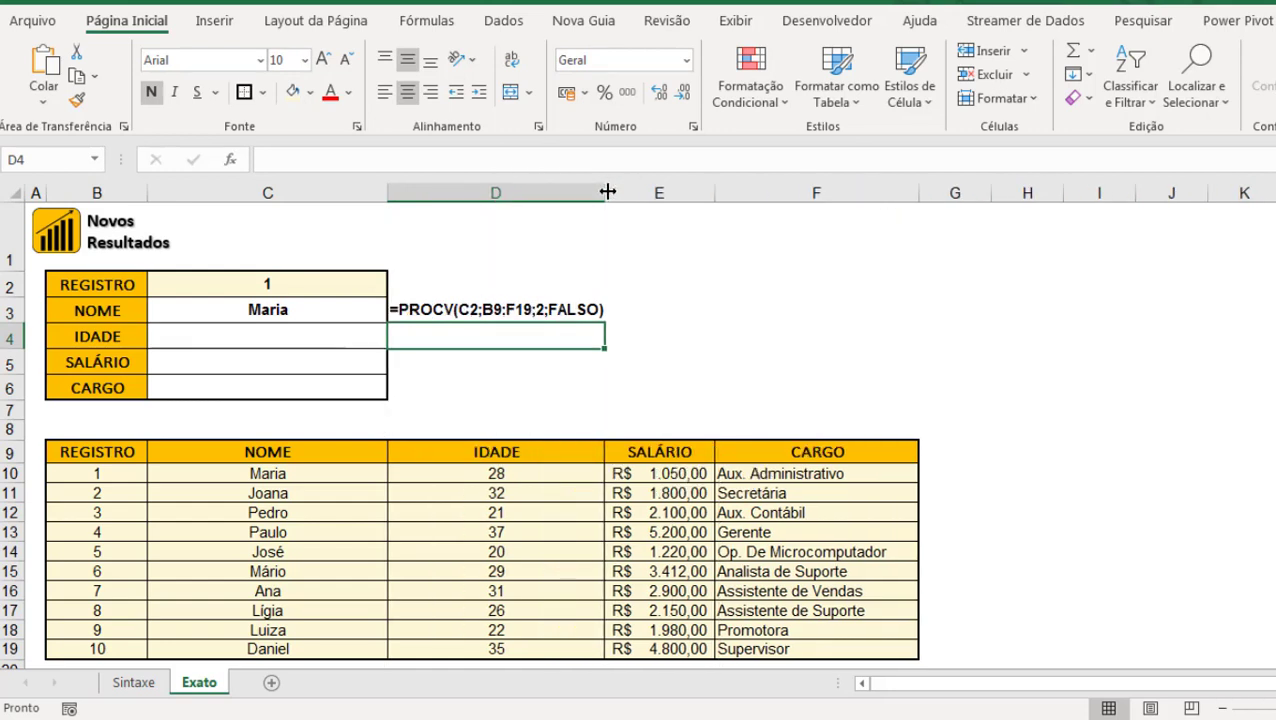
- Change the REGISTRO value in C2 to 2 and check the formula text cell D3
{"action": "left_click", "coordinate": [290, 339]}
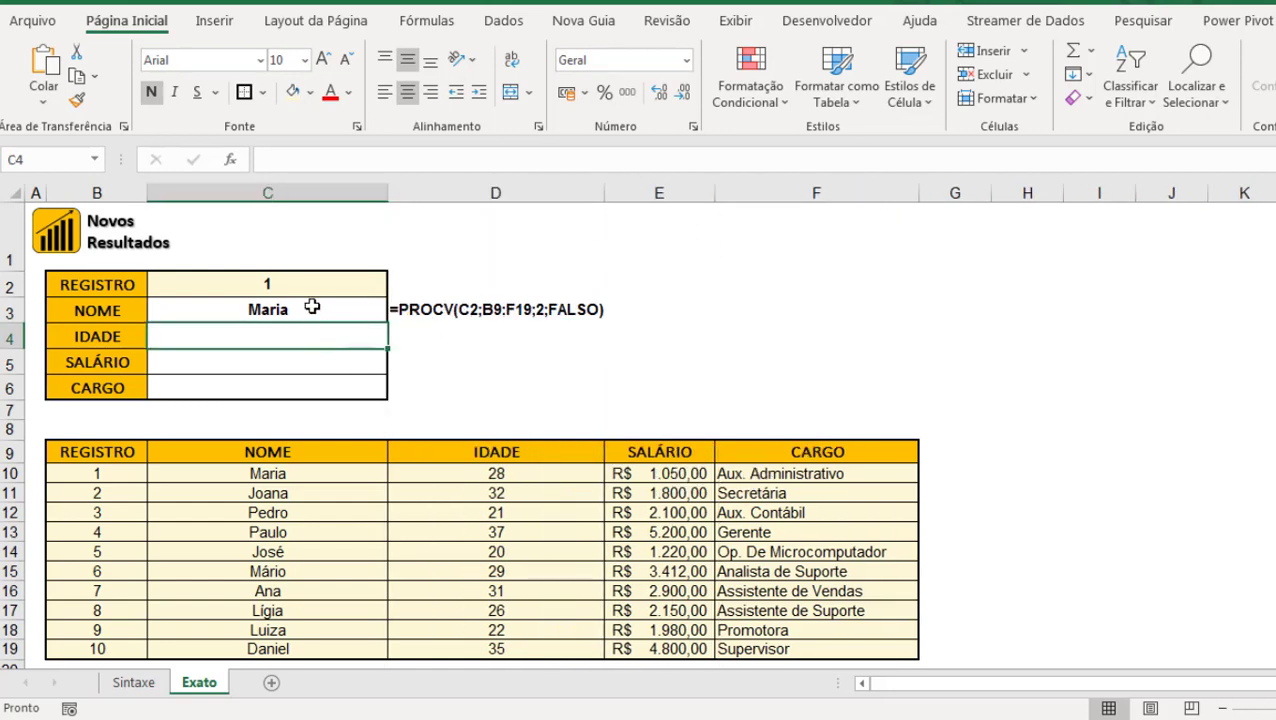
{"action": "left_click", "coordinate": [298, 303]}
{"action": "left_click", "coordinate": [357, 289]}
{"action": "type", "text": "2"}
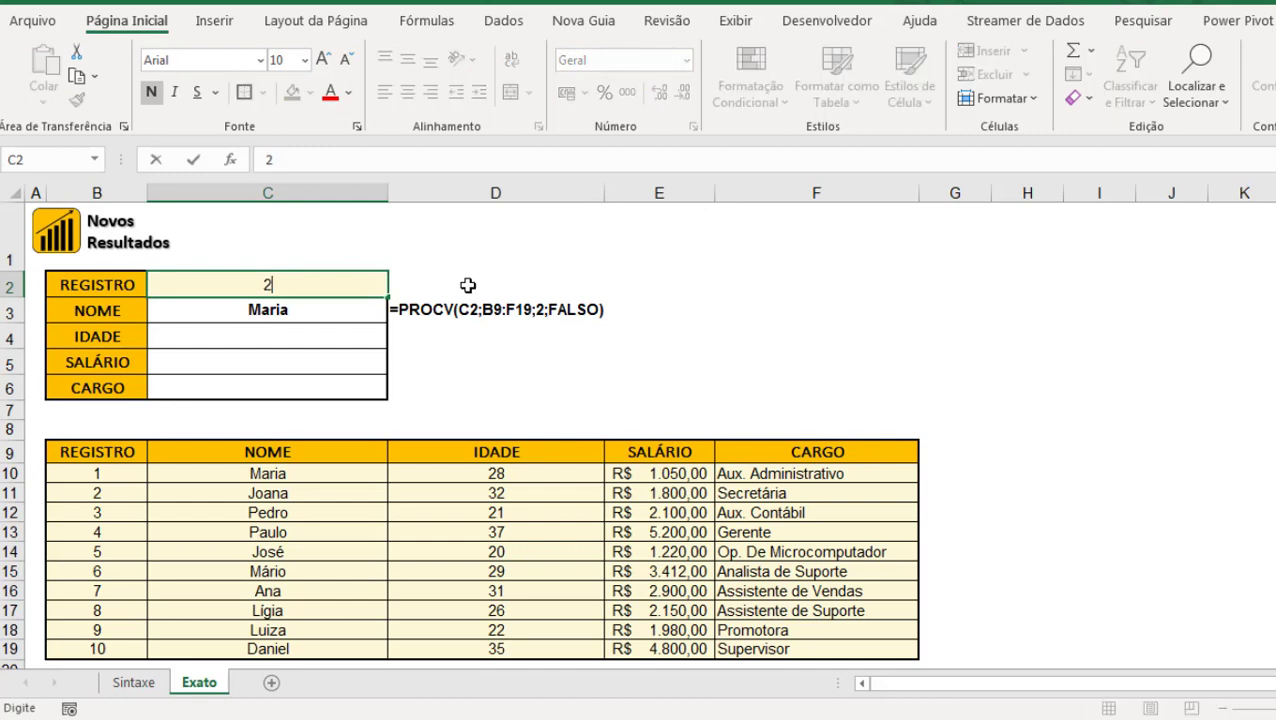
{"action": "key", "text": "Return"}
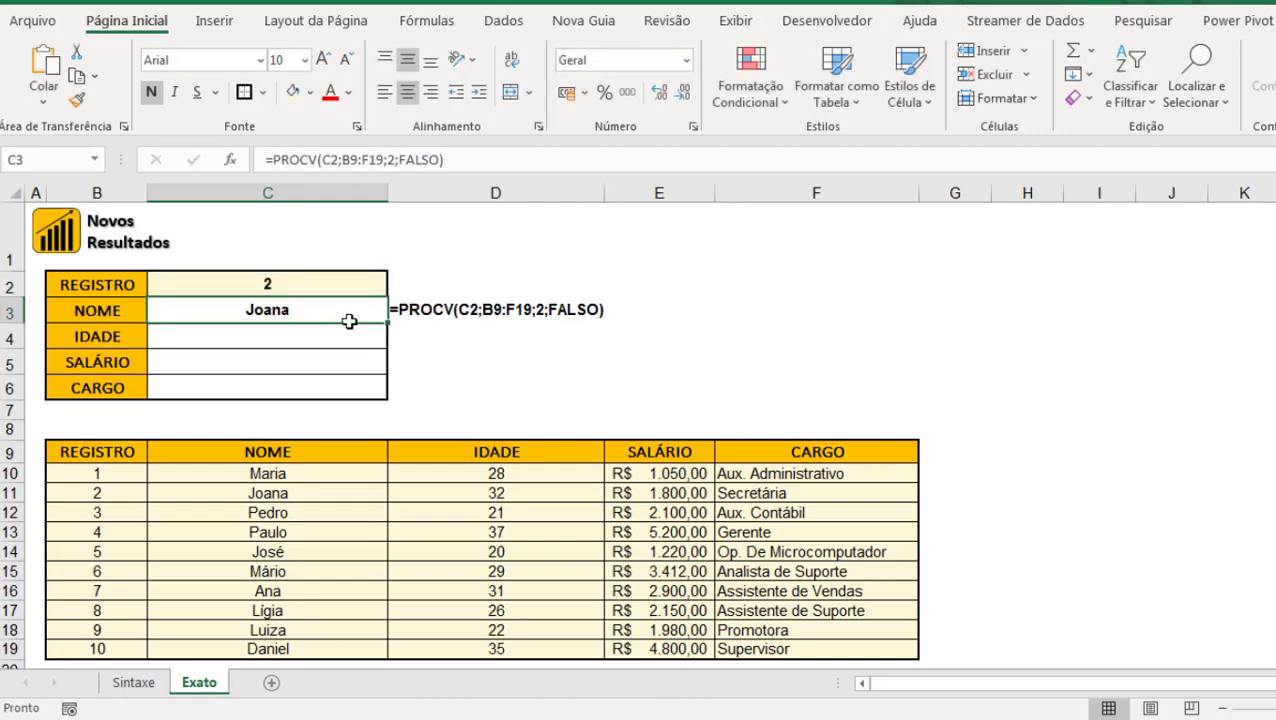
{"action": "left_click", "coordinate": [394, 313]}
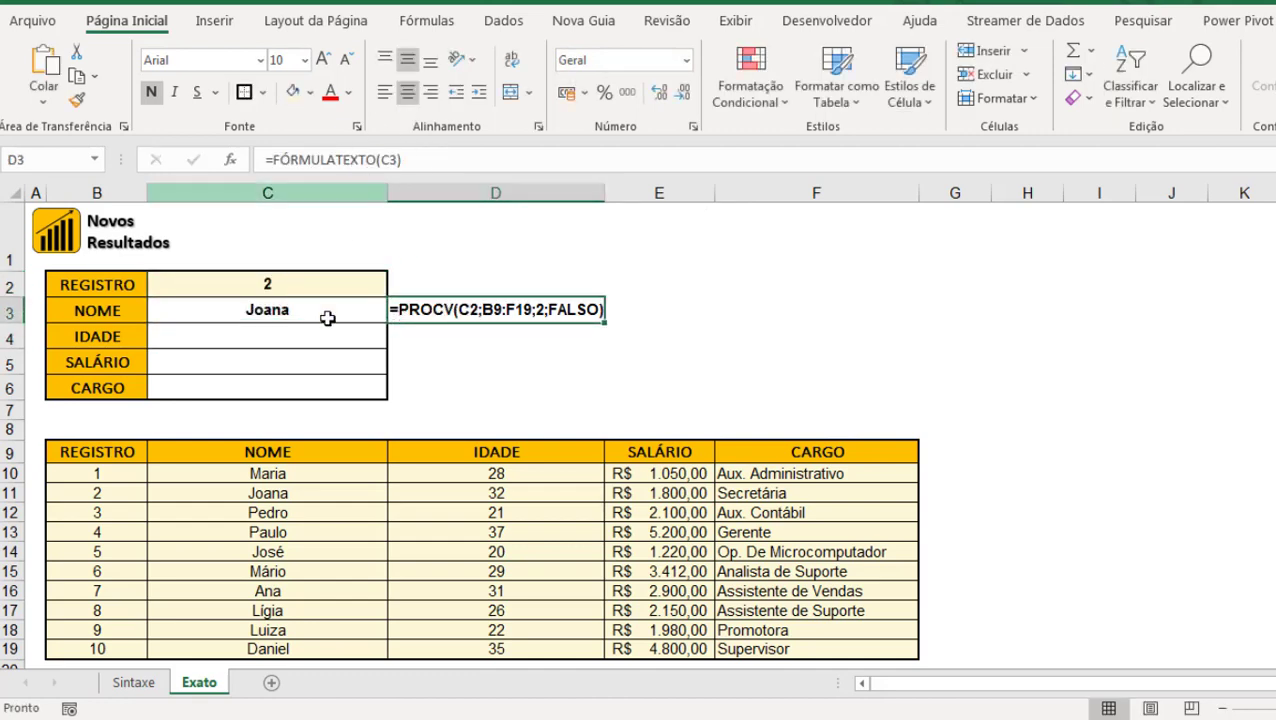
- Enter =PROCV(C2;B9:F19;3;FALSO) in the IDADE cell C4 and copy the formula-text cell D3 down to D4
{"action": "left_click", "coordinate": [285, 335]}
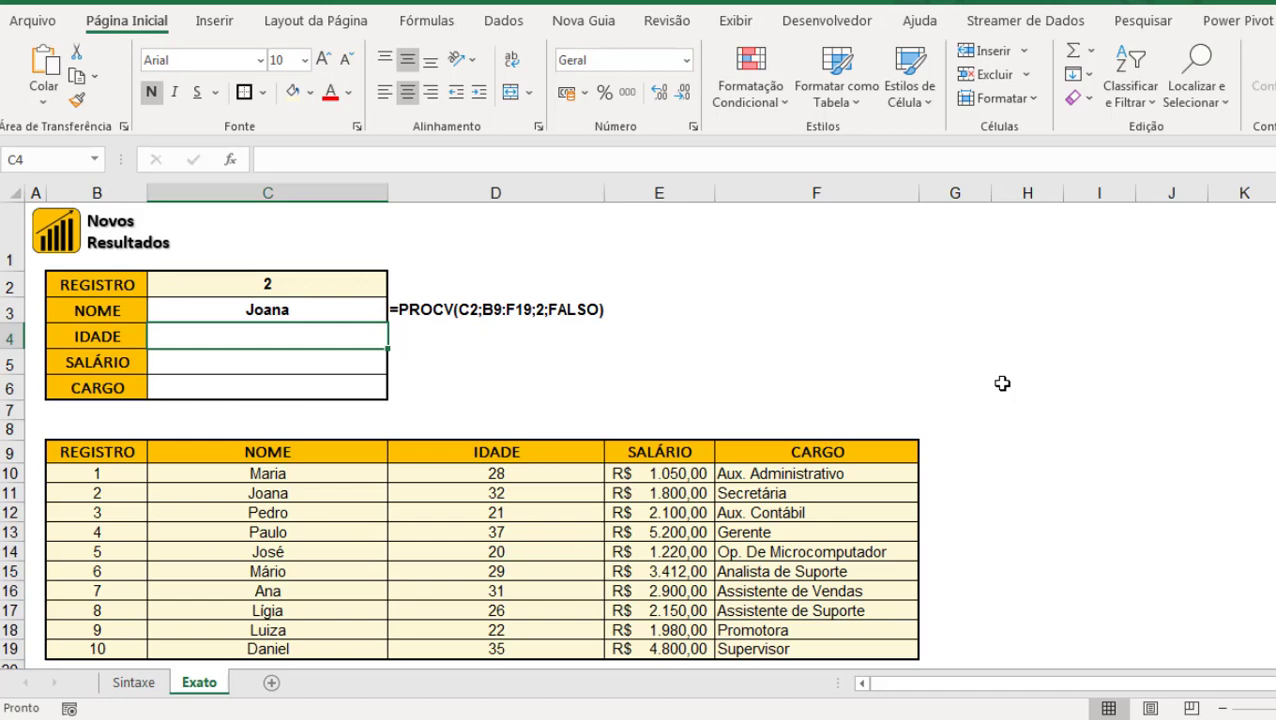
{"action": "type", "text": "=pro"}
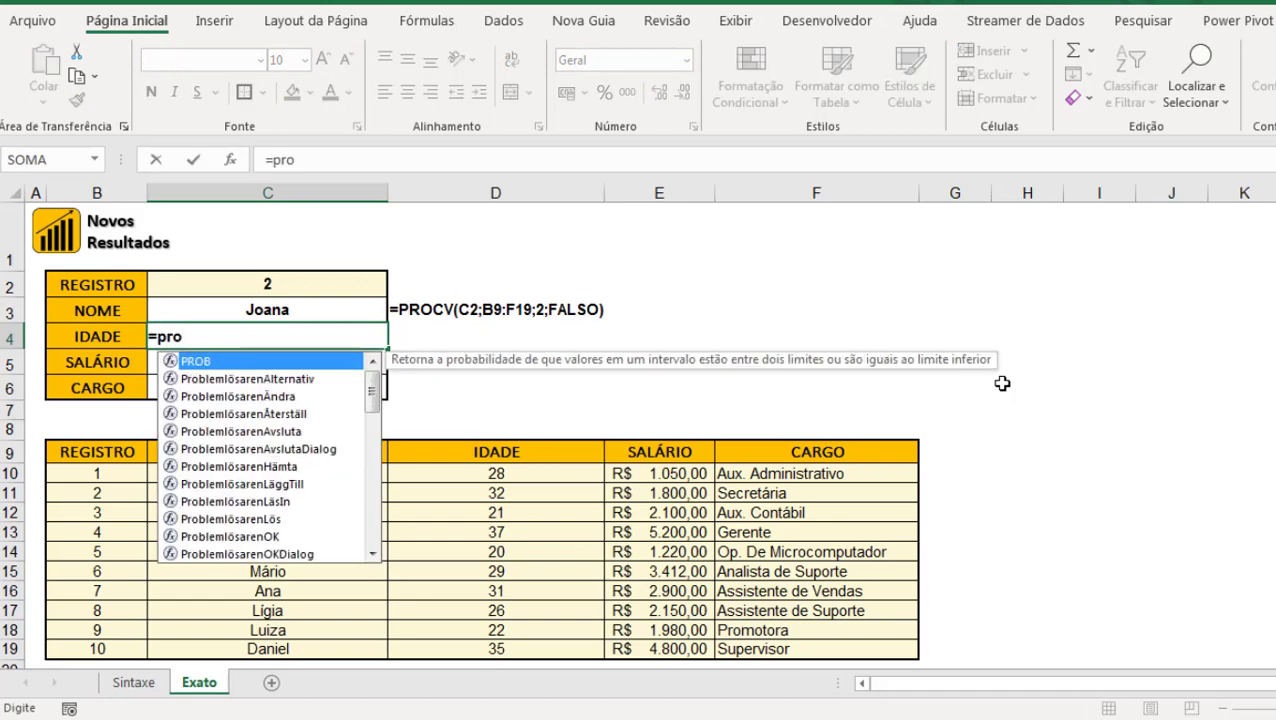
{"action": "type", "text": "cv("}
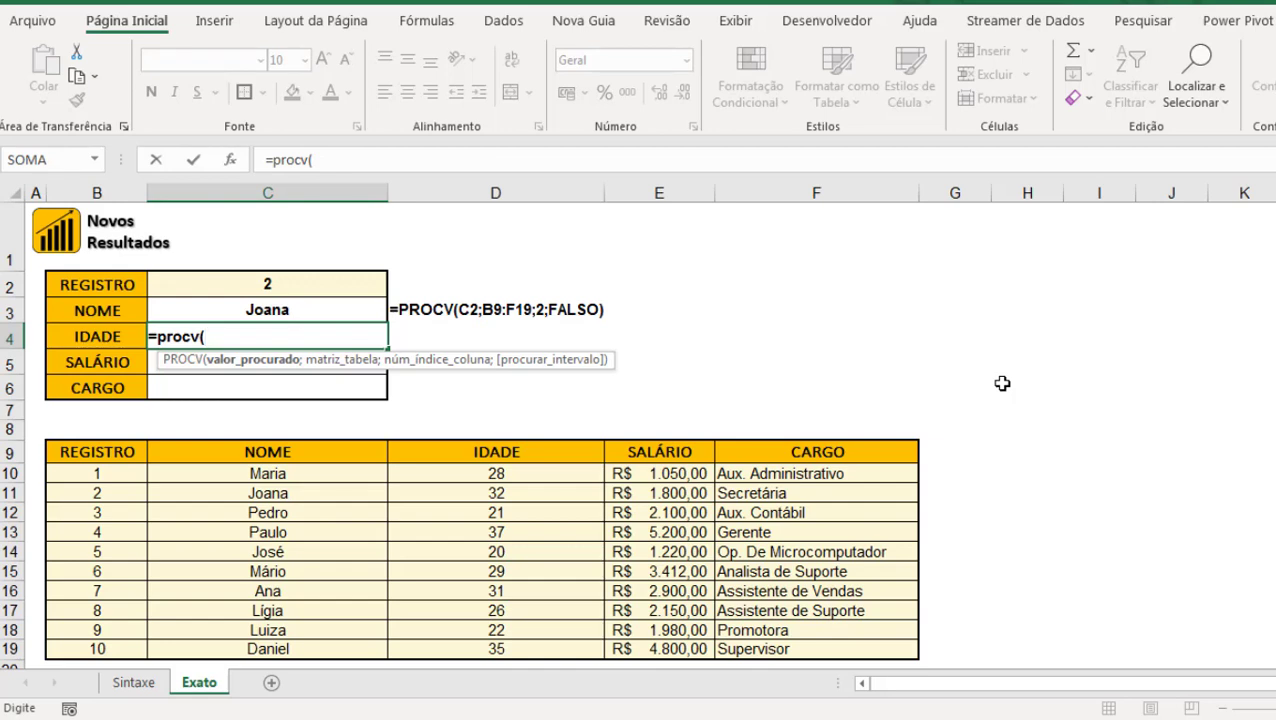
{"action": "left_click", "coordinate": [256, 283]}
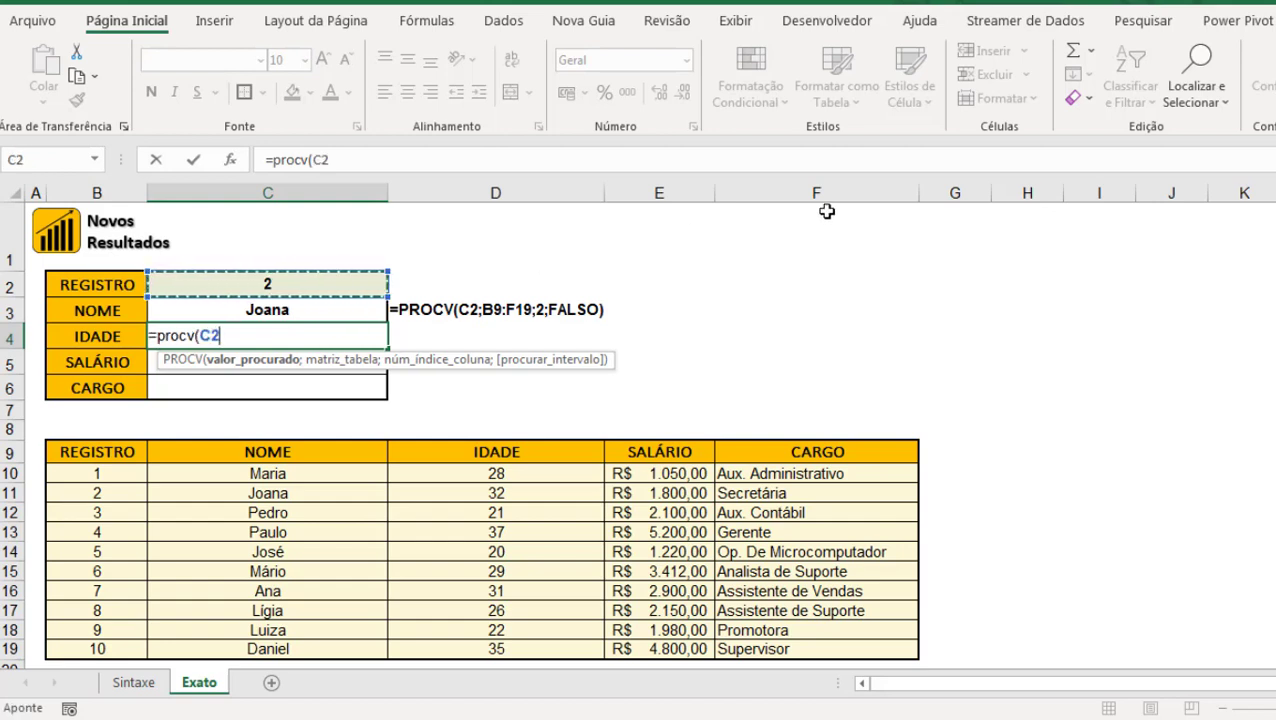
{"action": "type", "text": ";"}
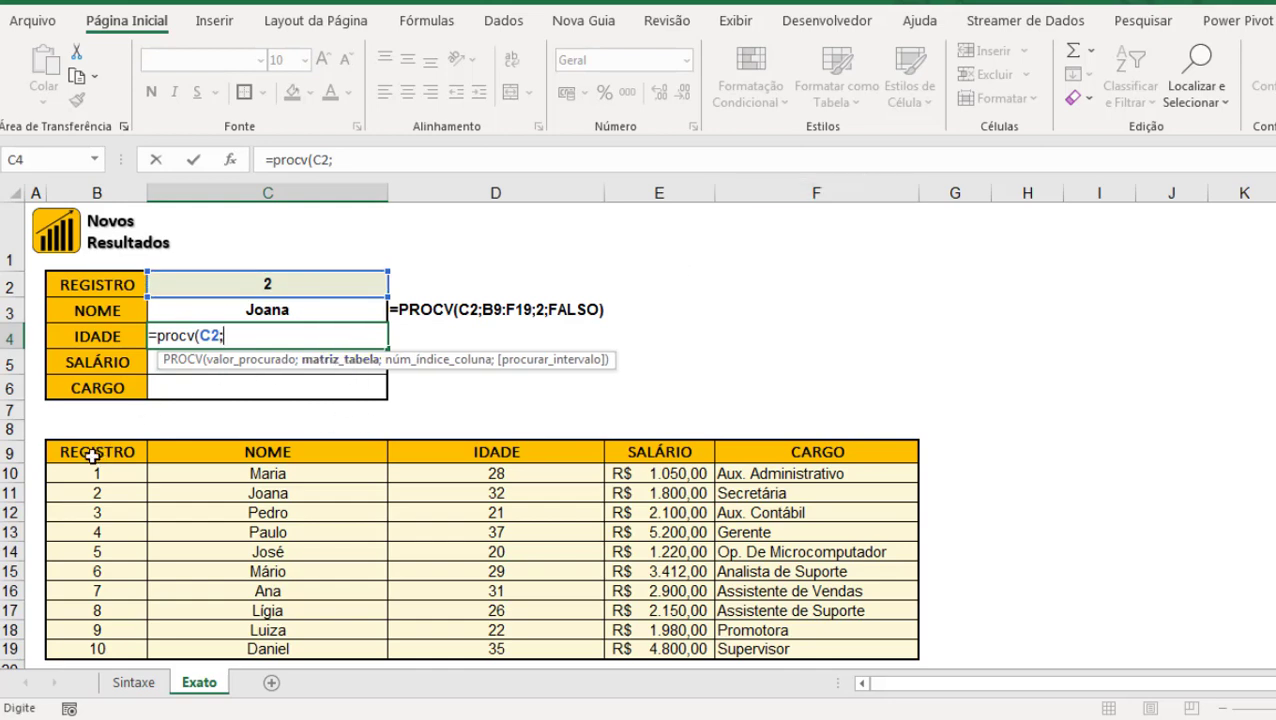
{"action": "left_click_drag", "start_coordinate": [92, 452], "coordinate": [809, 645]}
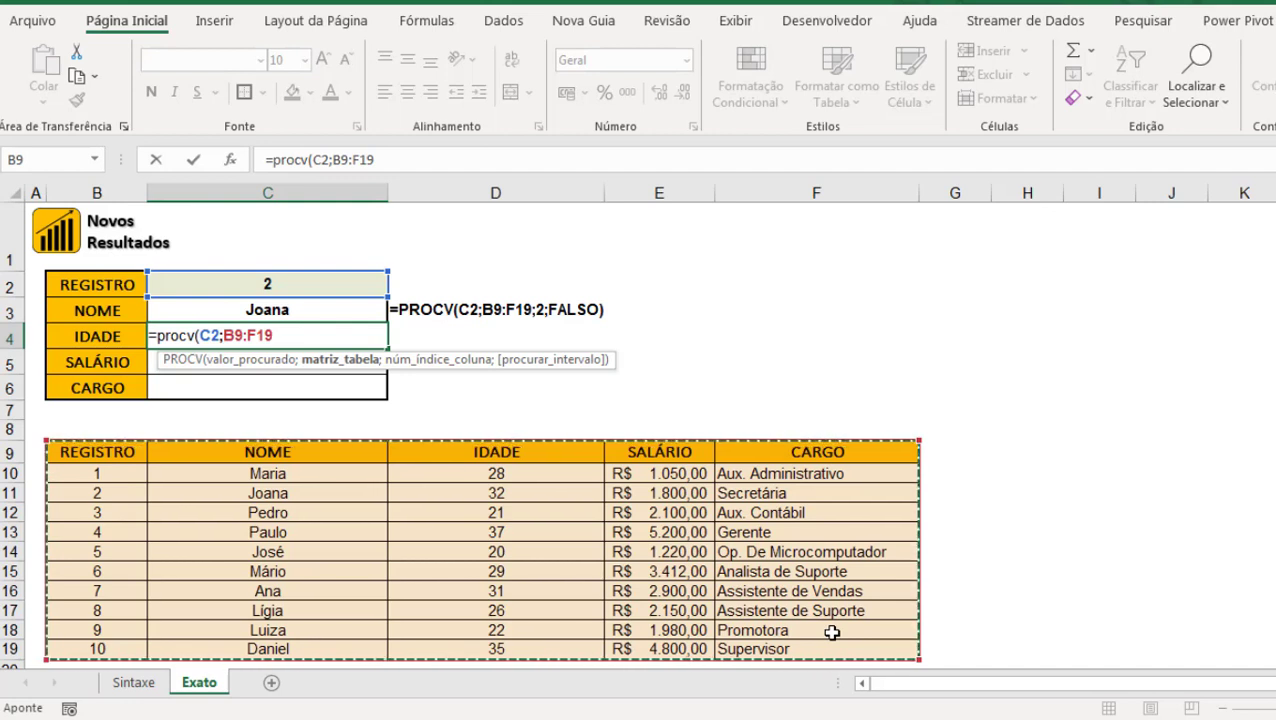
{"action": "type", "text": ";"}
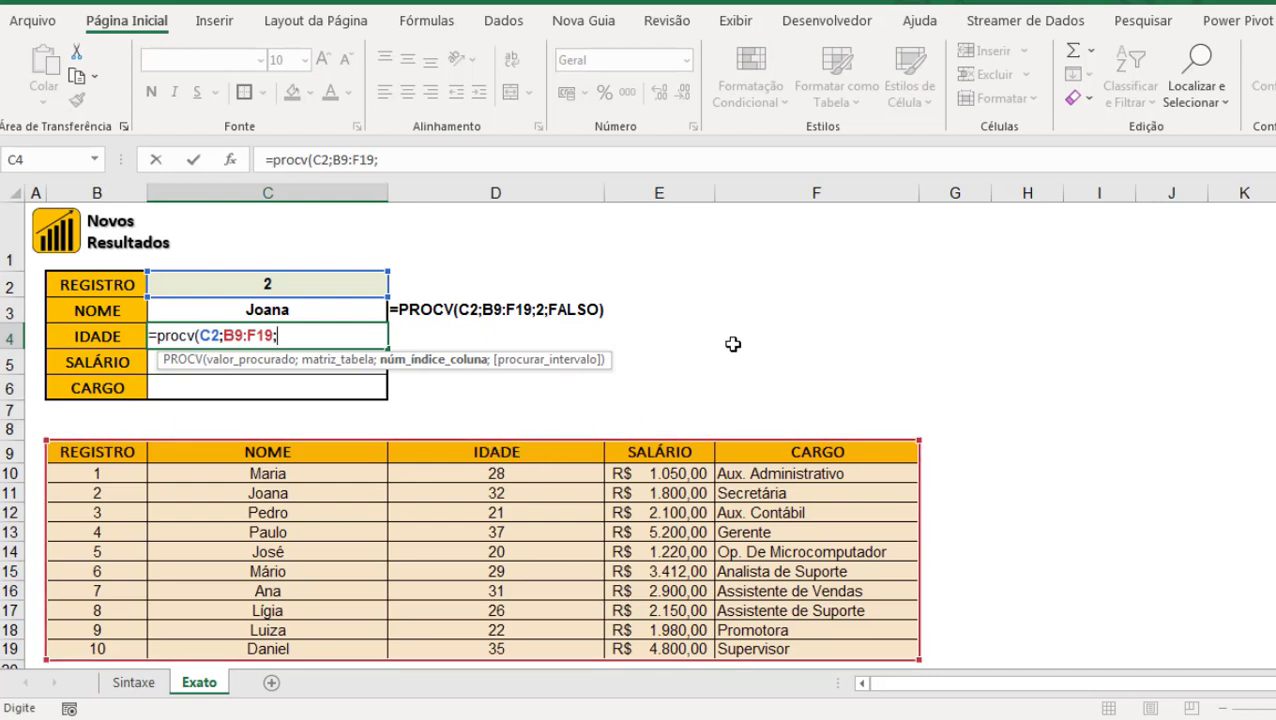
{"action": "type", "text": "3;falso"}
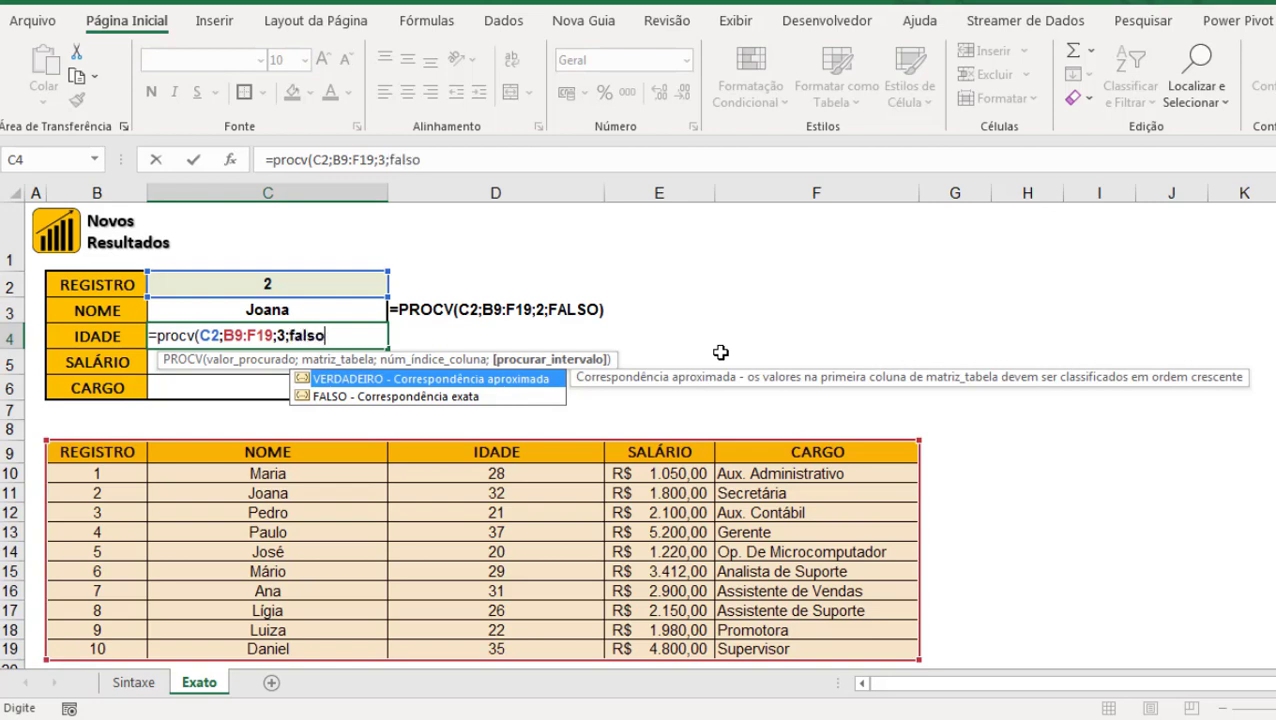
{"action": "type", "text": ")"}
{"action": "key", "text": "Return"}
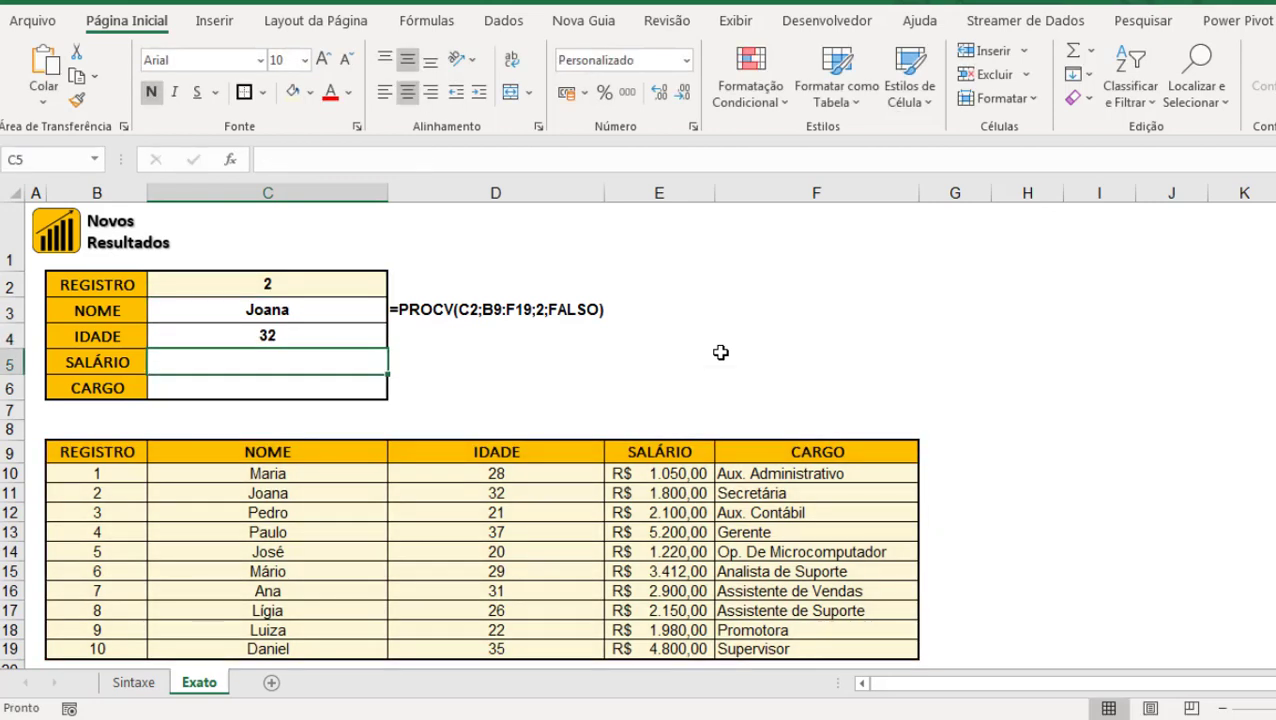
{"action": "left_click", "coordinate": [419, 307]}
{"action": "left_click_drag", "start_coordinate": [604, 322], "coordinate": [601, 348]}
- Enter =PROCV(C2;B9:F19;4;FALSO) in the SALÁRIO cell C5 and copy the formula-text cell D4 down to D5
{"action": "left_click", "coordinate": [319, 359]}
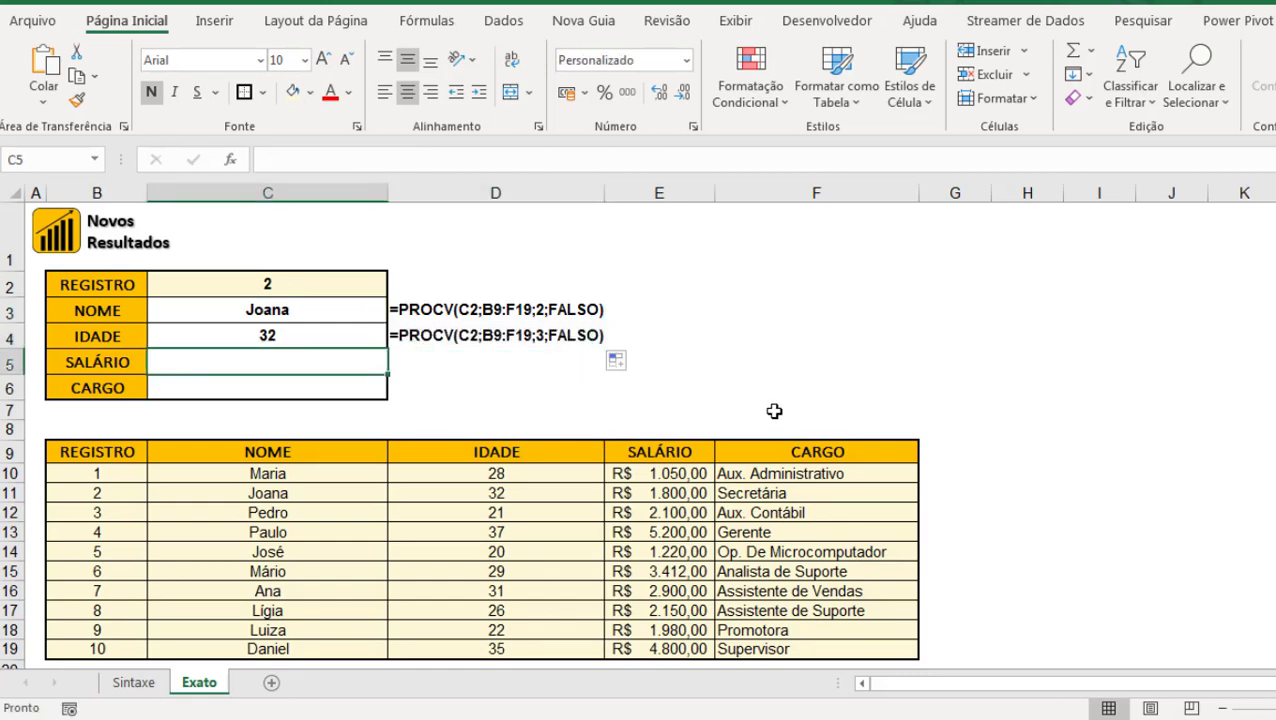
{"action": "type", "text": "=pro"}
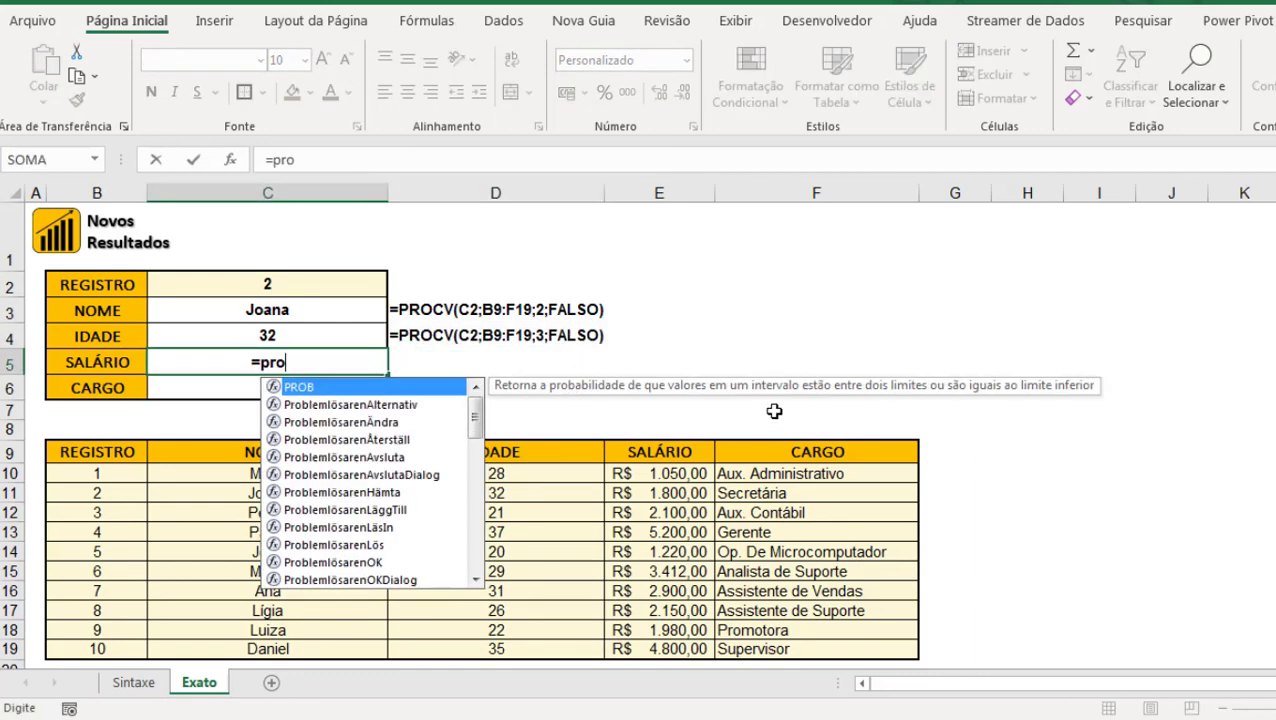
{"action": "type", "text": "cv("}
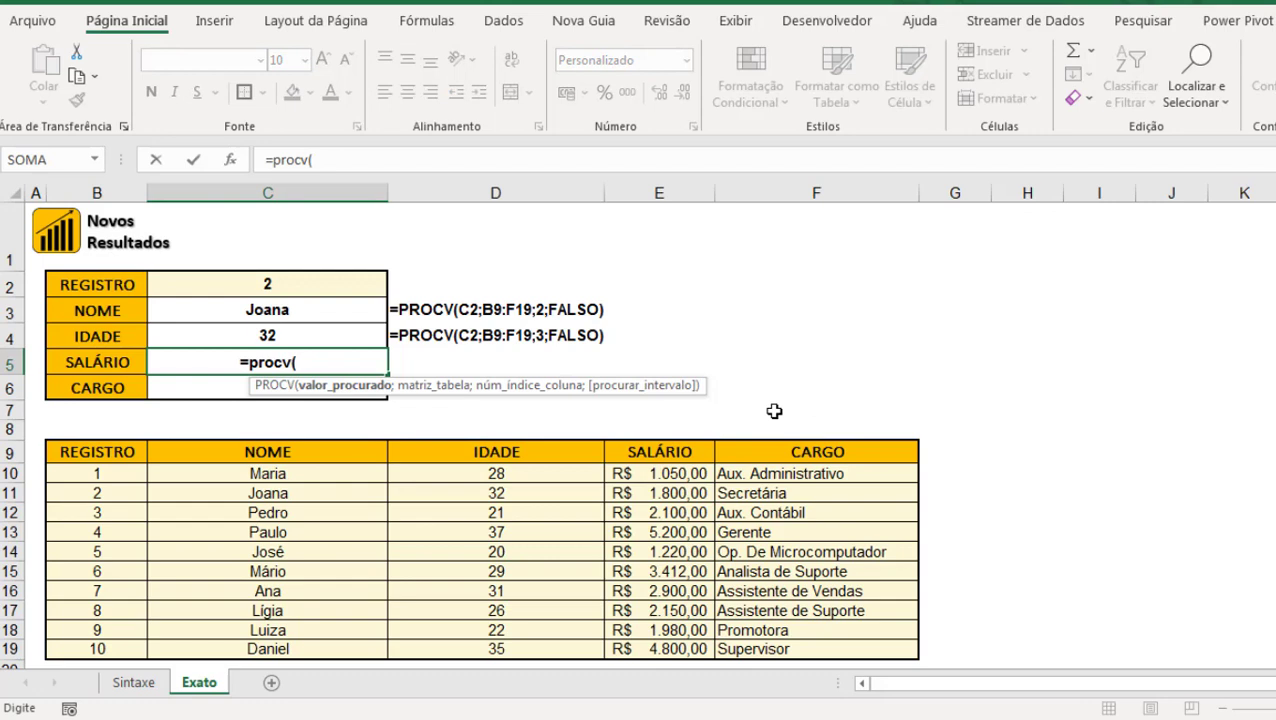
{"action": "left_click", "coordinate": [300, 289]}
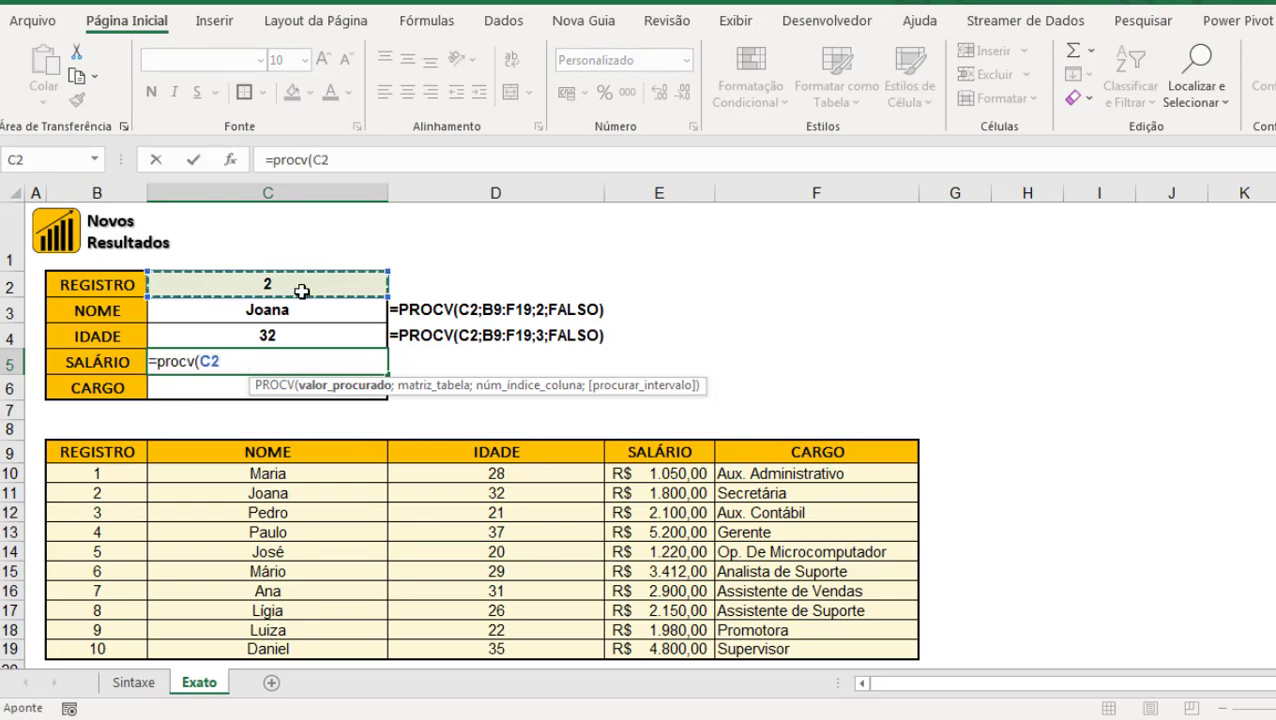
{"action": "type", "text": ";"}
{"action": "left_click_drag", "start_coordinate": [66, 450], "coordinate": [776, 652]}
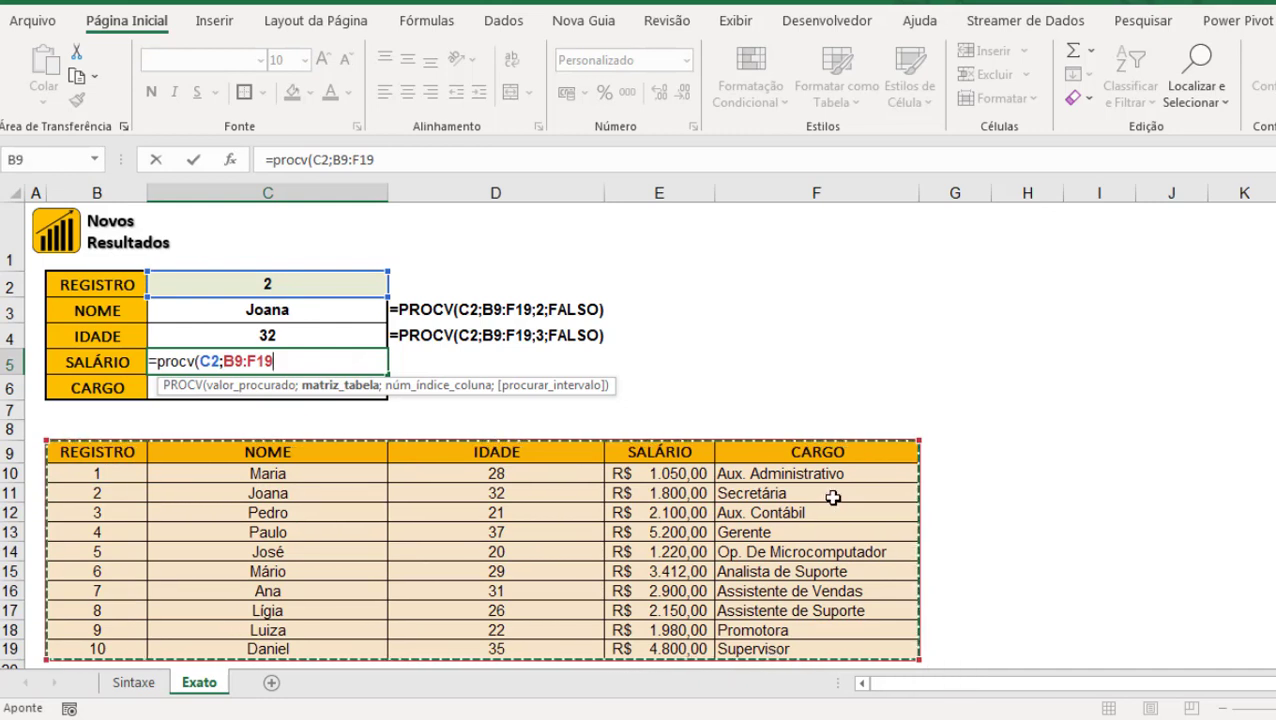
{"action": "type", "text": ";"}
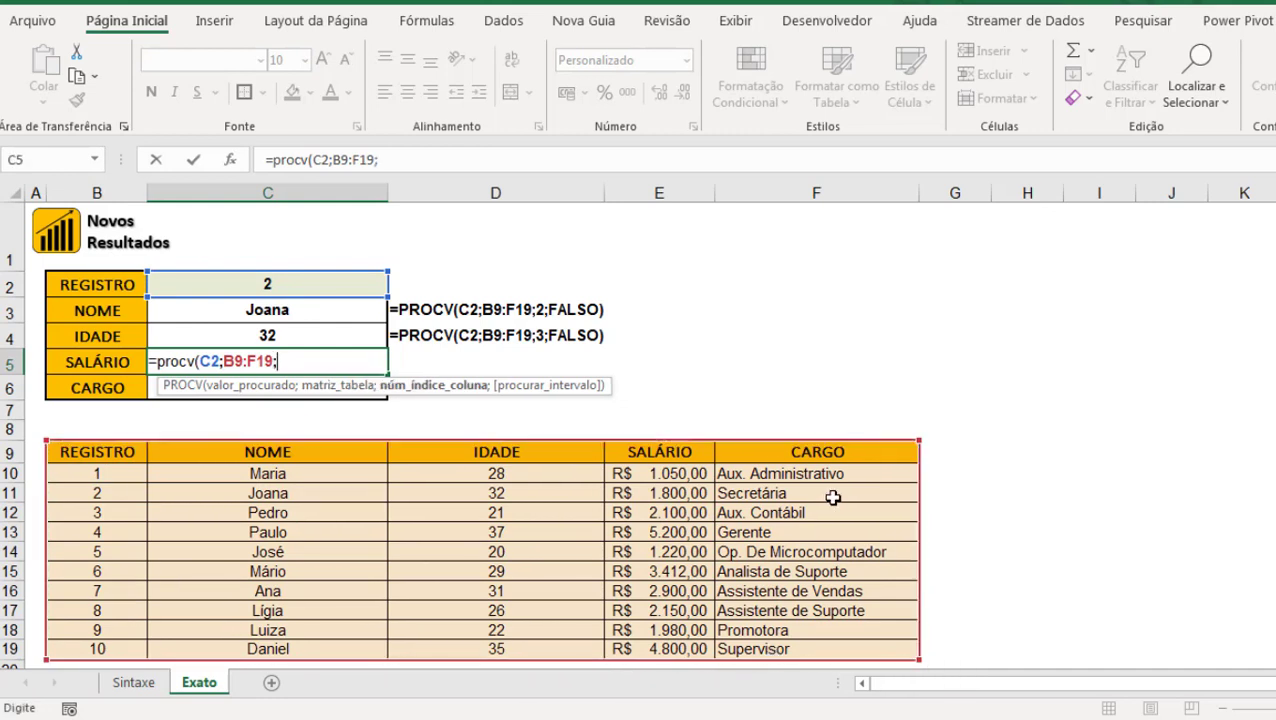
{"action": "type", "text": "4;"}
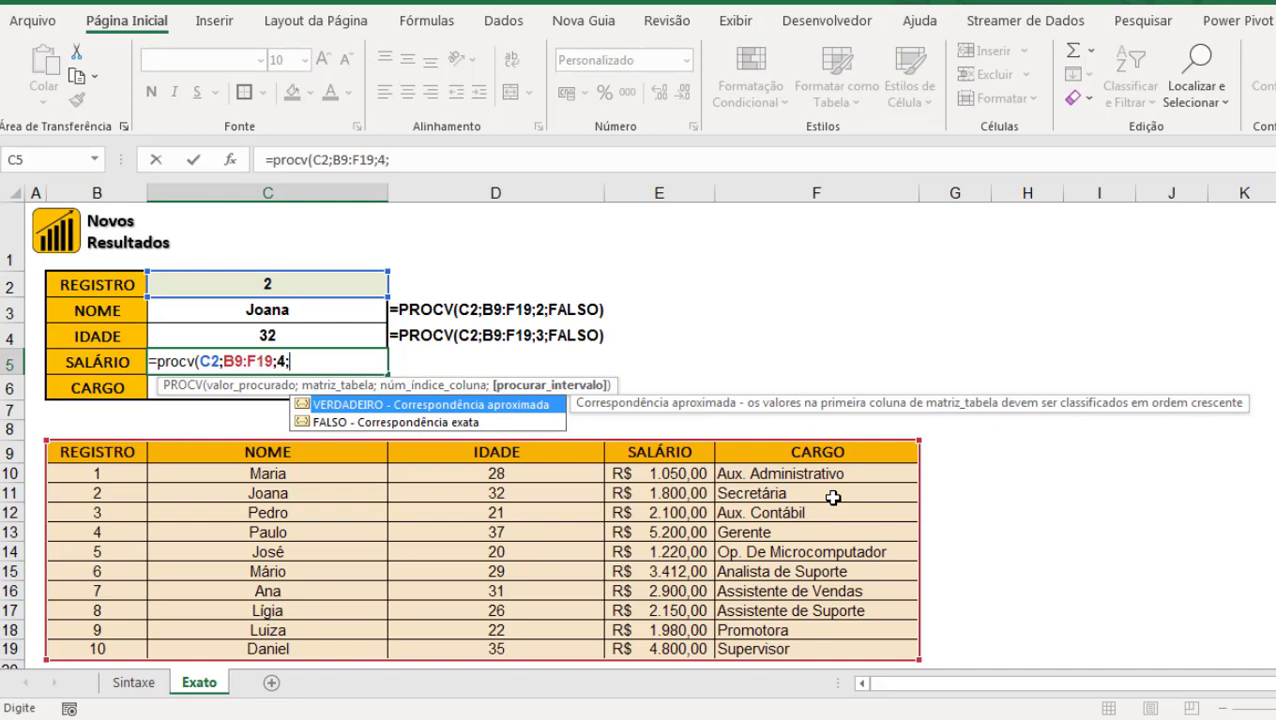
{"action": "type", "text": "falso)"}
{"action": "key", "text": "Return"}
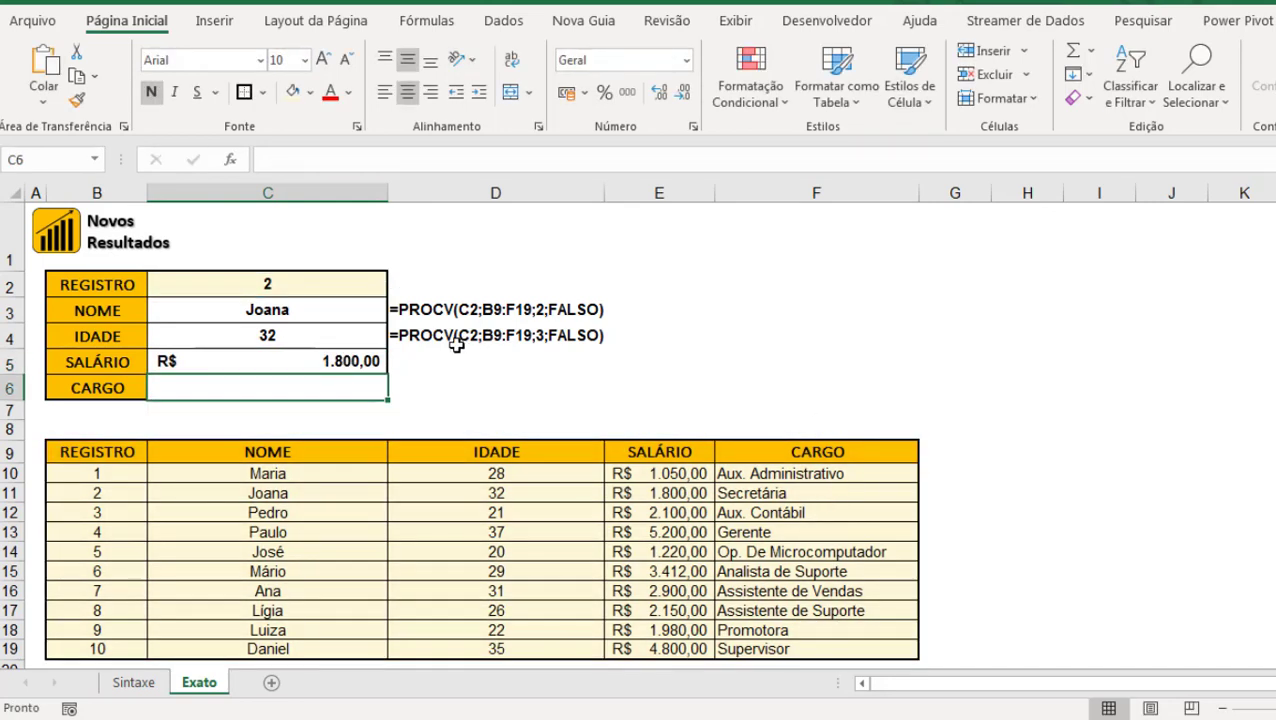
{"action": "left_click", "coordinate": [455, 342]}
{"action": "left_click_drag", "start_coordinate": [600, 350], "coordinate": [598, 376]}
- Enter the formula =PROCV(C2;B9:F19;5;0) in the CARGO cell C6, using 0 for the exact match
{"action": "left_click", "coordinate": [340, 395]}
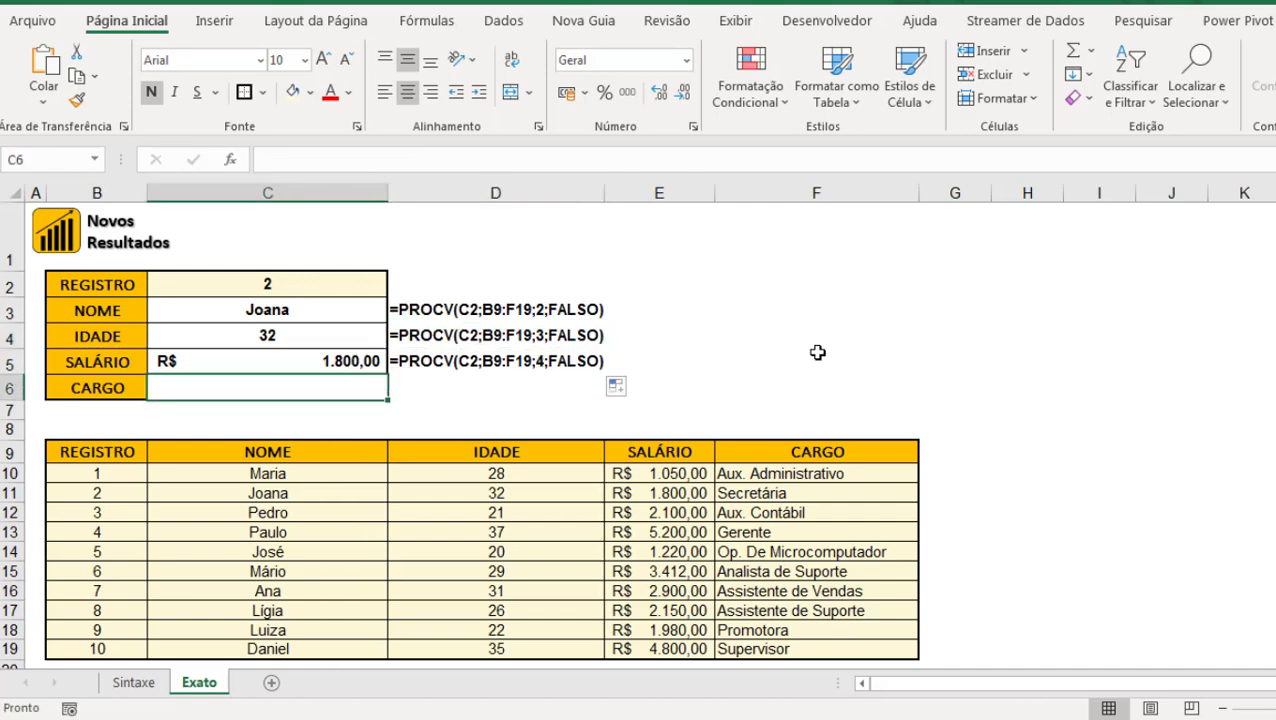
{"action": "type", "text": "=procv("}
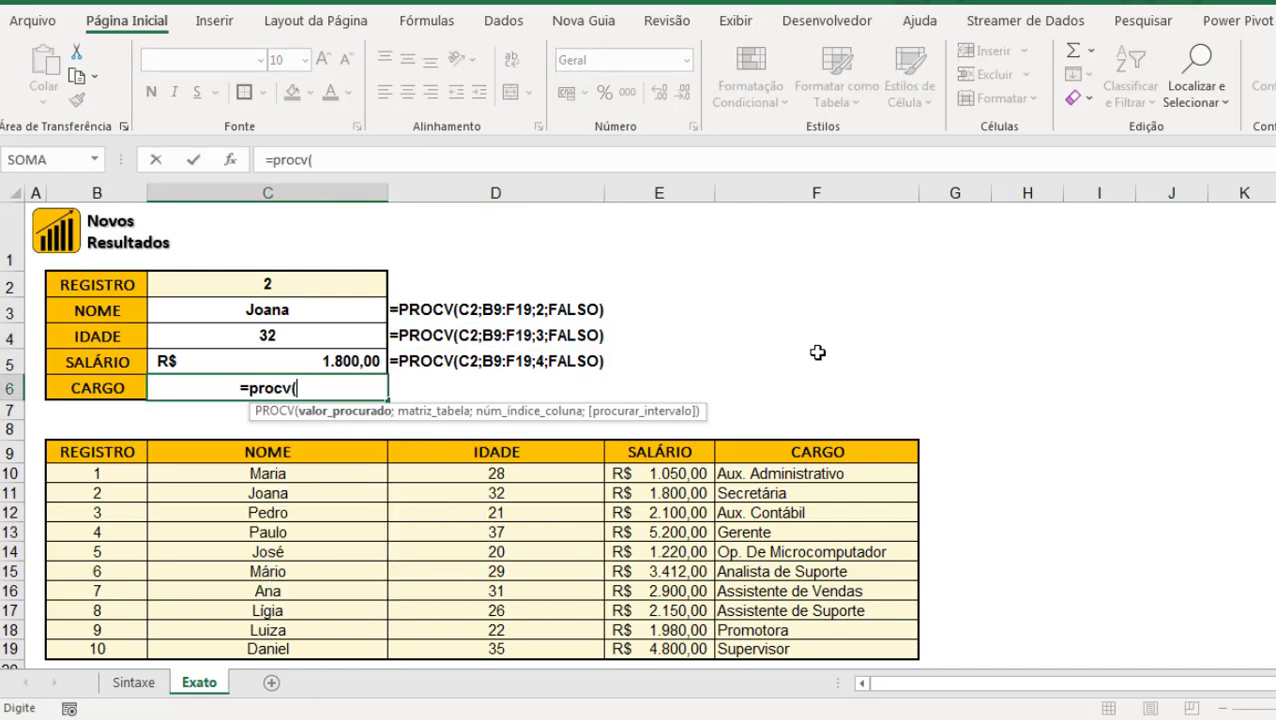
{"action": "left_click", "coordinate": [199, 286]}
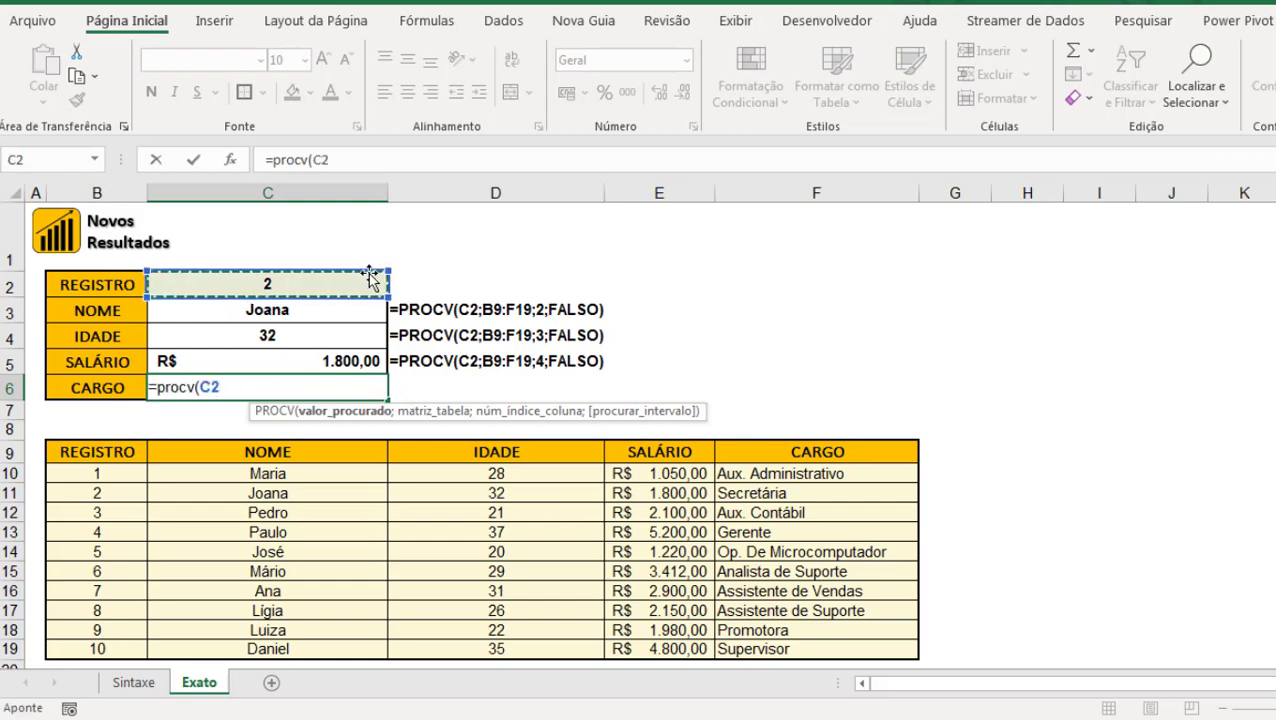
{"action": "type", "text": ";"}
{"action": "left_click_drag", "start_coordinate": [95, 452], "coordinate": [781, 651]}
{"action": "type", "text": ";"}
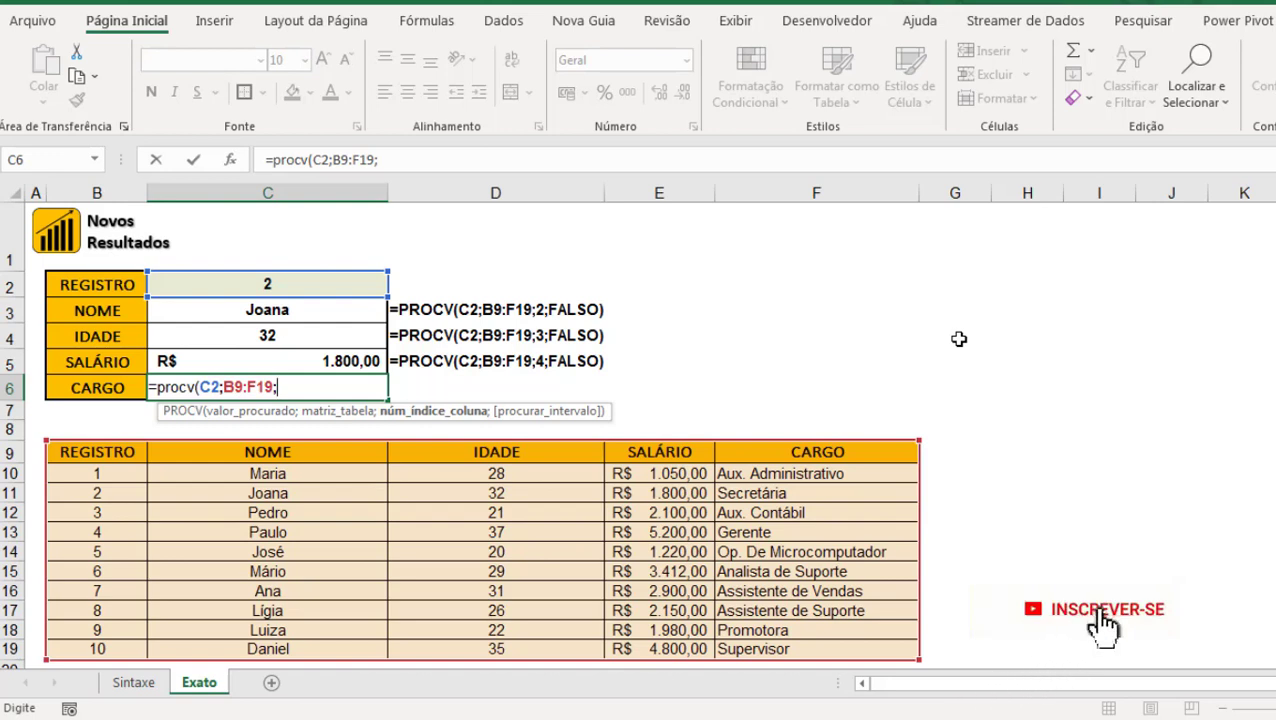
{"action": "type", "text": "5"}
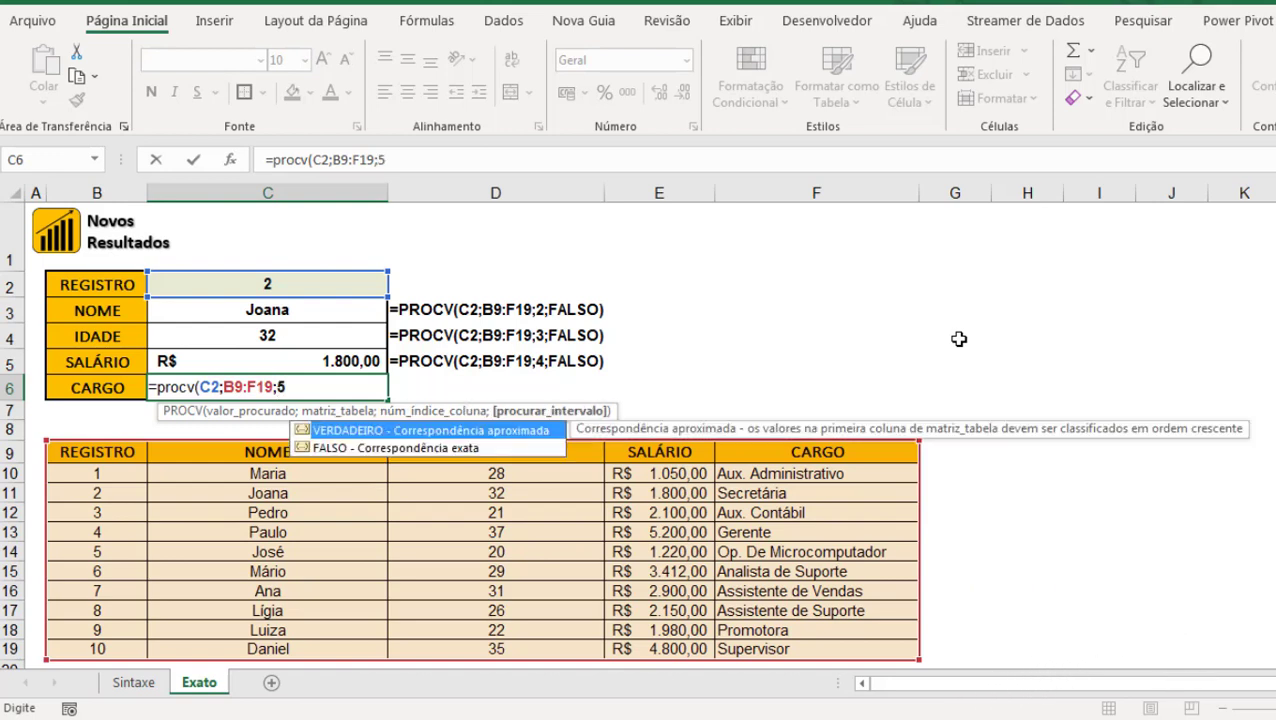
{"action": "type", "text": ";0)"}
{"action": "key", "text": "Return"}
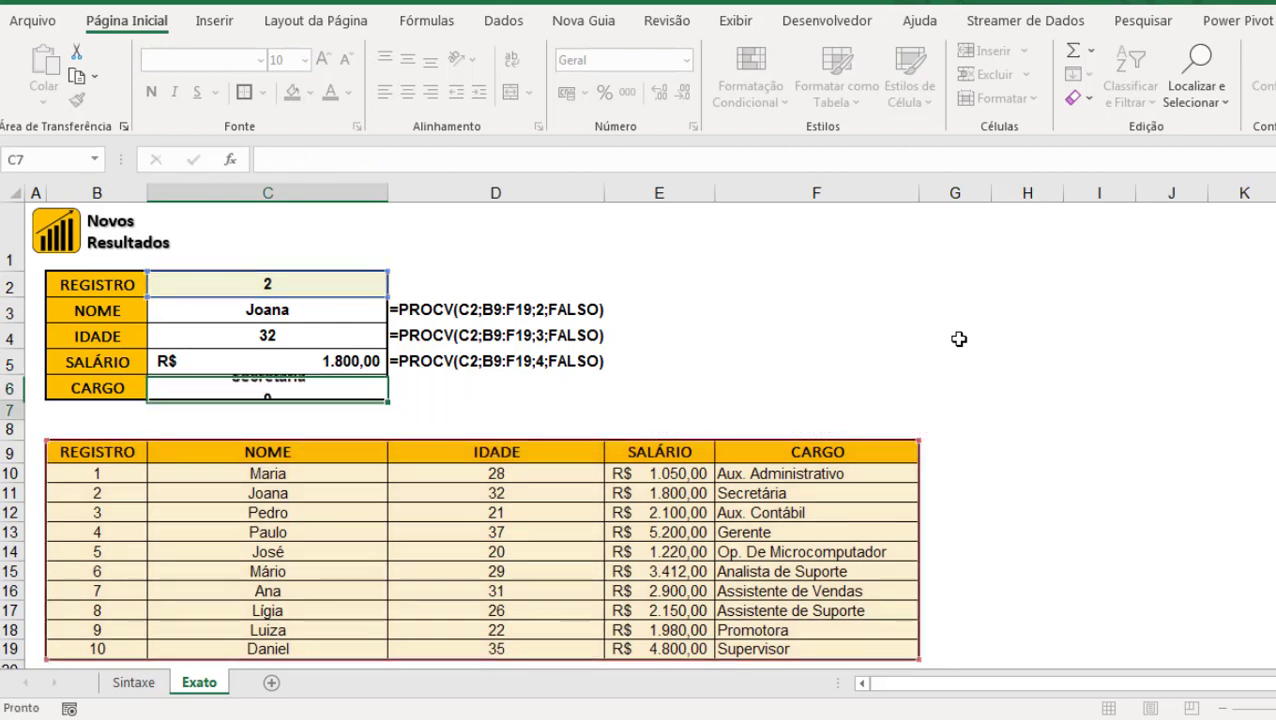
- Test all four lookups by entering 10 as the REGISTRO value in C2
{"action": "left_click", "coordinate": [340, 285]}
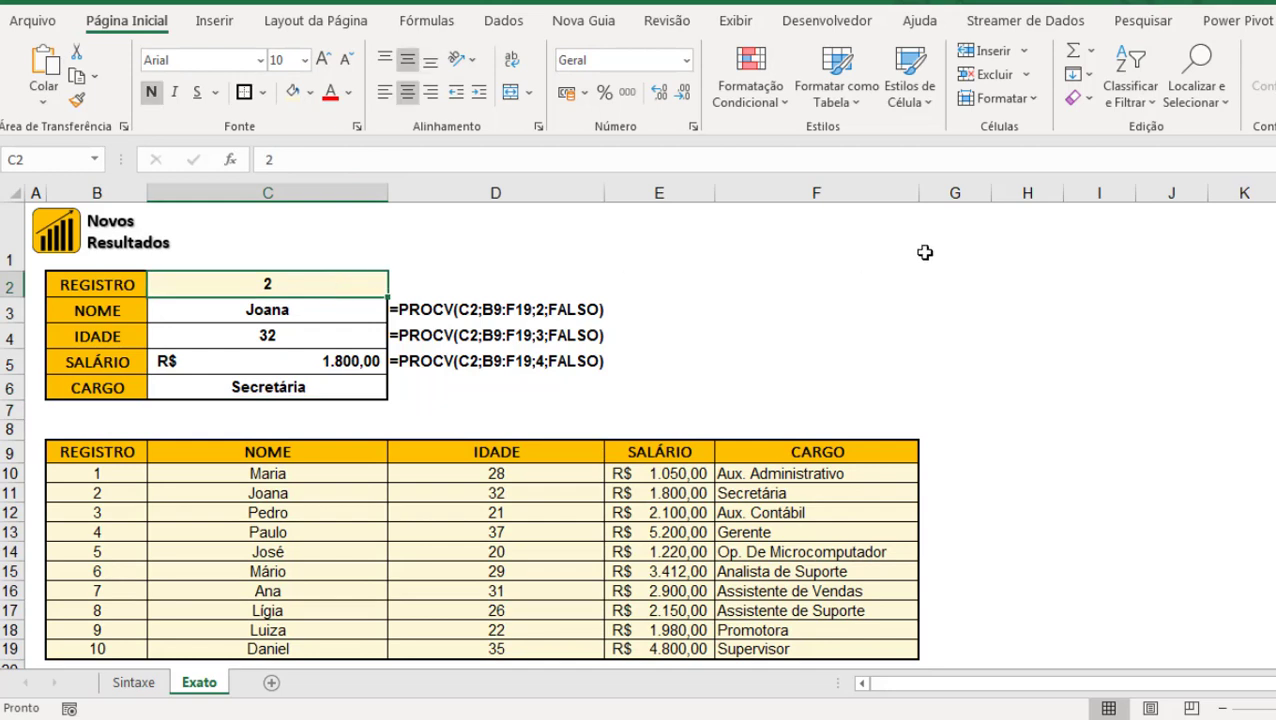
{"action": "type", "text": "10"}
{"action": "key", "text": "Return"}
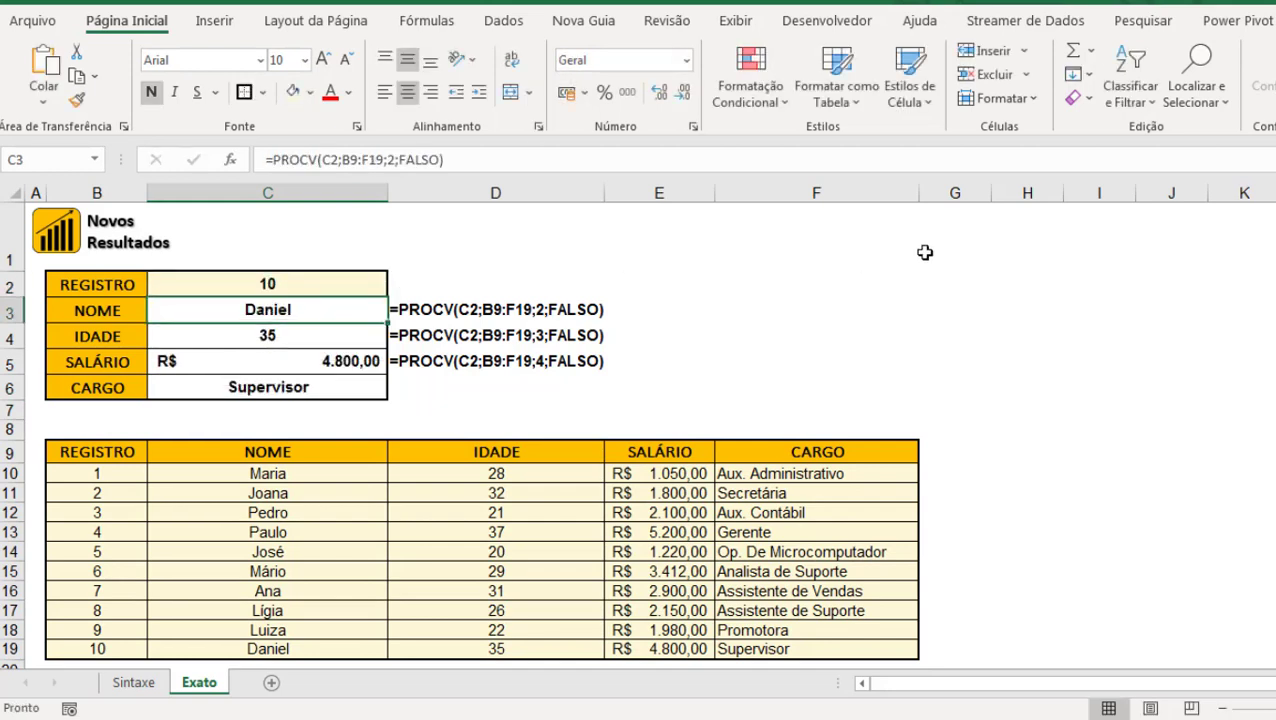
- Copy the formula-text cell D5 down to D6 to display the CARGO formula
{"action": "left_click", "coordinate": [280, 283]}
{"action": "left_click", "coordinate": [420, 362]}
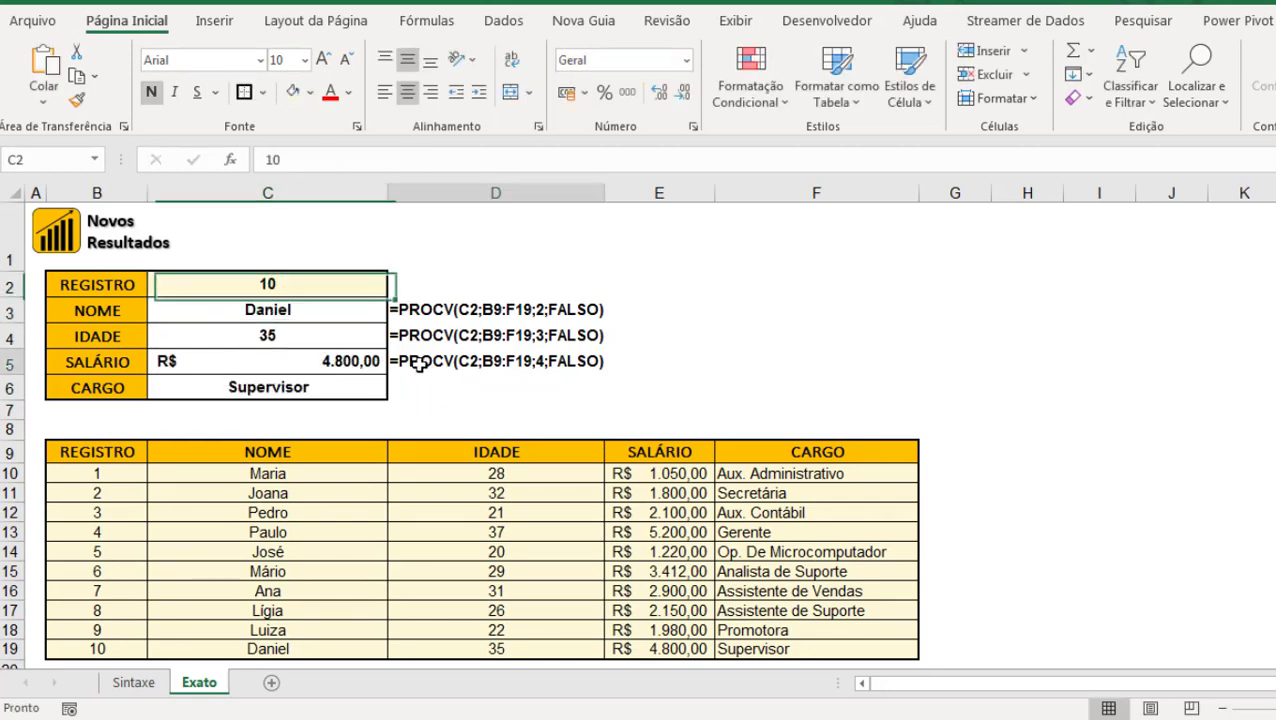
{"action": "left_click_drag", "start_coordinate": [605, 374], "coordinate": [601, 402]}
- Test the completed lookups by entering 5 and then 10 as the REGISTRO value in C2
{"action": "left_click", "coordinate": [342, 289]}
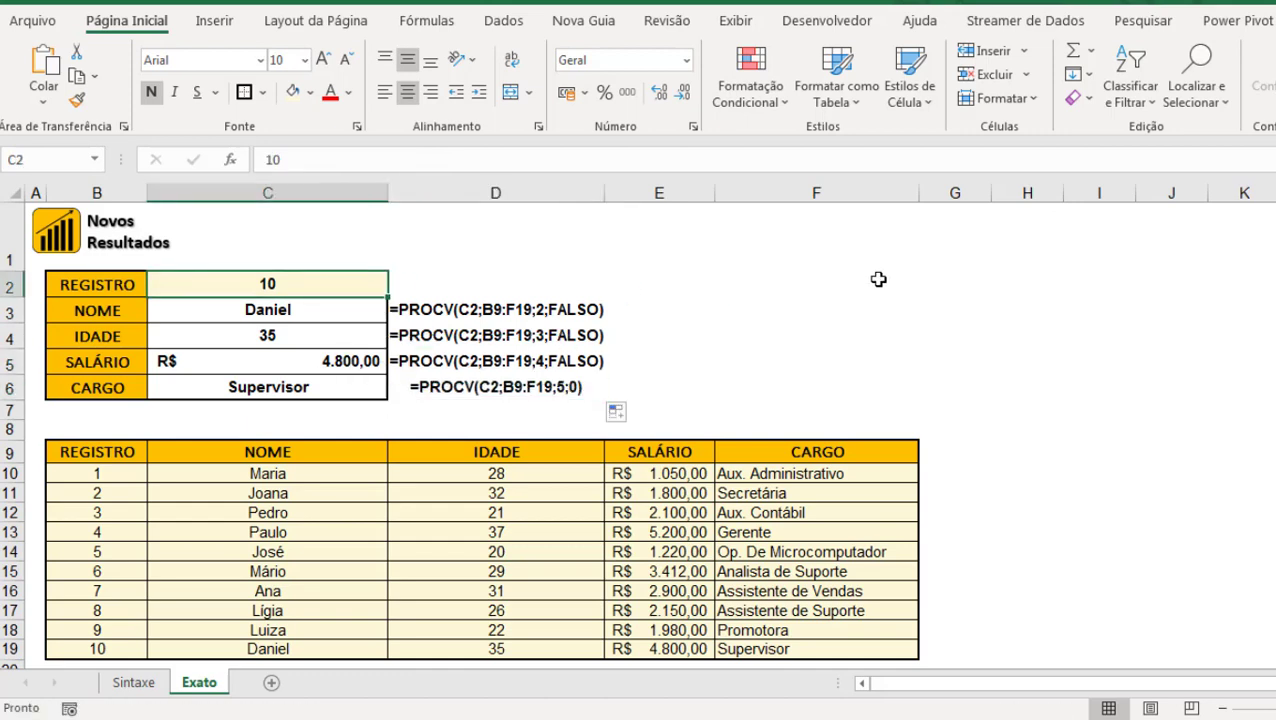
{"action": "type", "text": "5"}
{"action": "key", "text": "Return"}
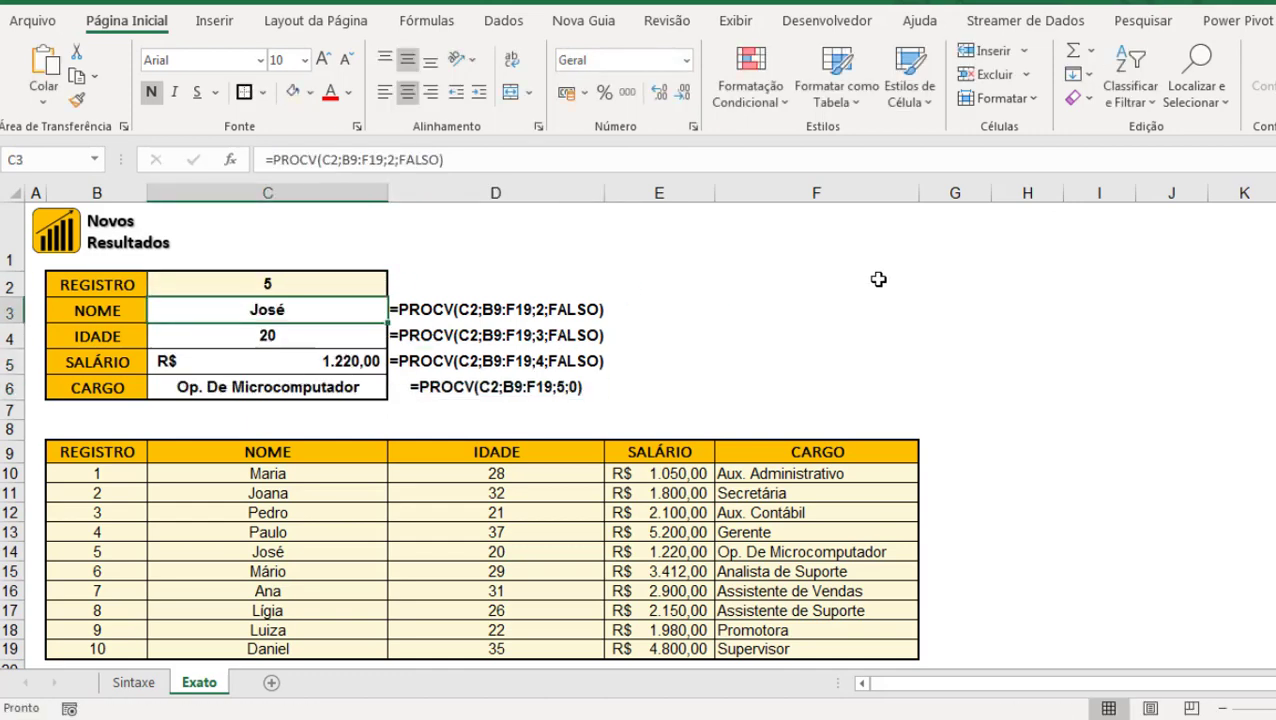
{"action": "left_click", "coordinate": [288, 286]}
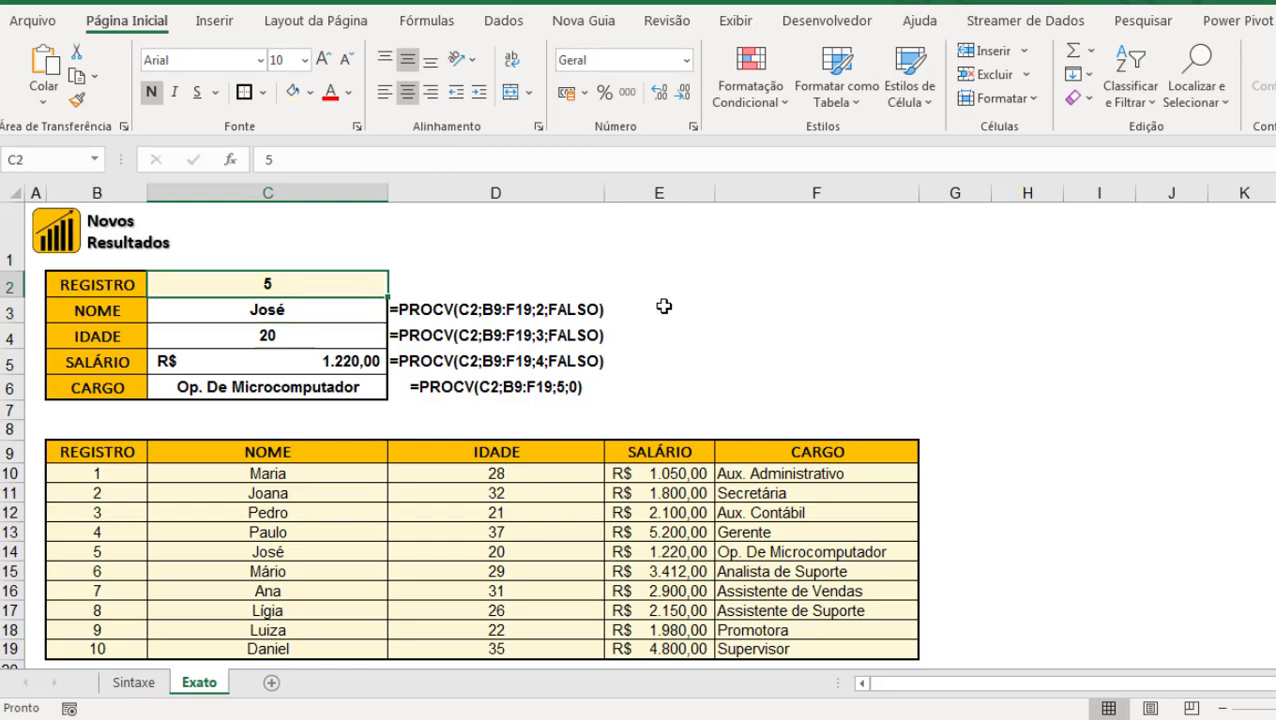
{"action": "type", "text": "10"}
{"action": "key", "text": "Return"}
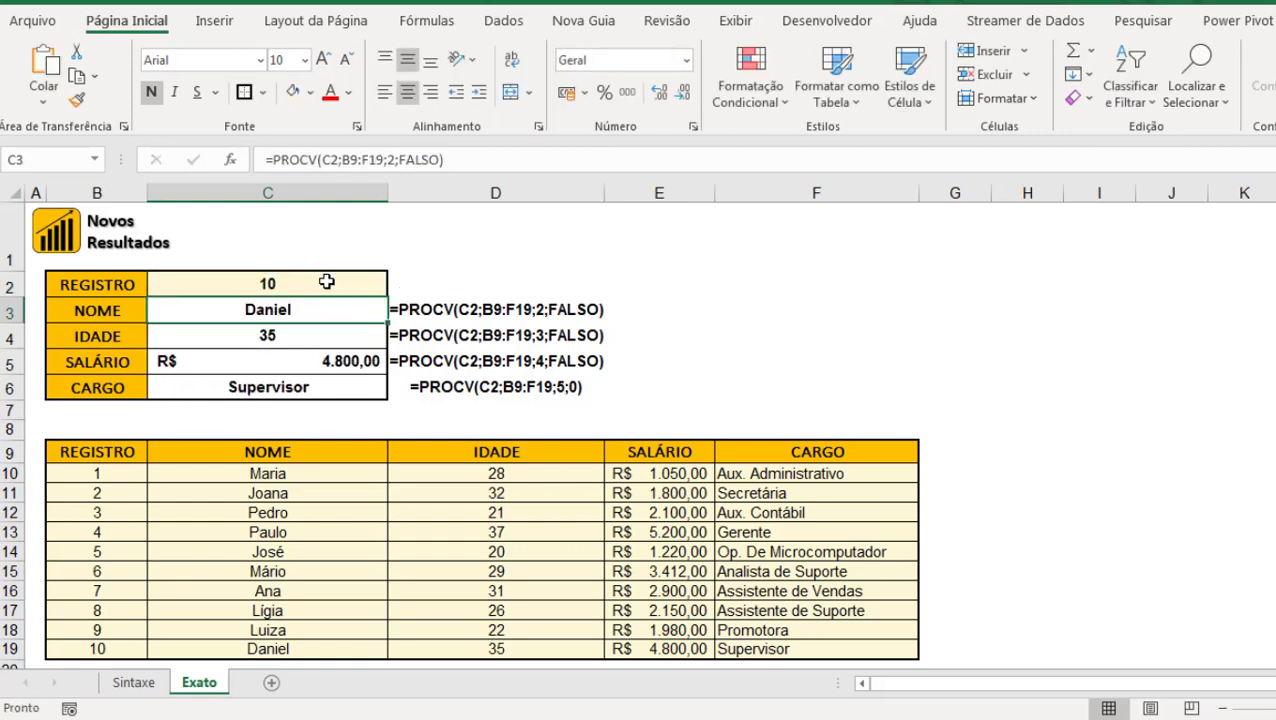